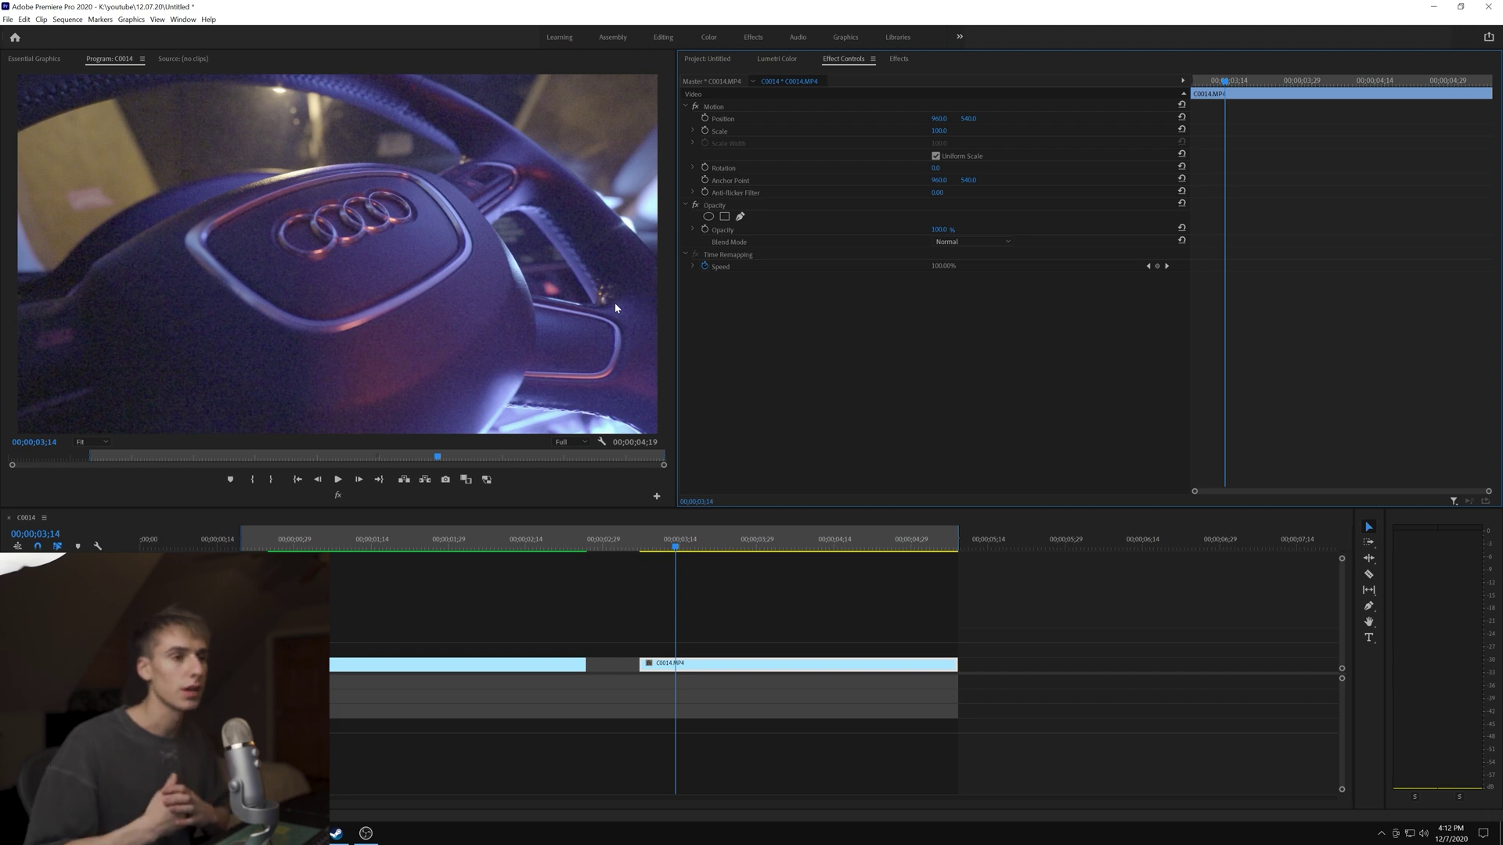
Grade the clip in Lumetri Basic Correction: contrast about 26, highlights about 12, blacks about -15 and saturation about 134
left_click(765, 58)
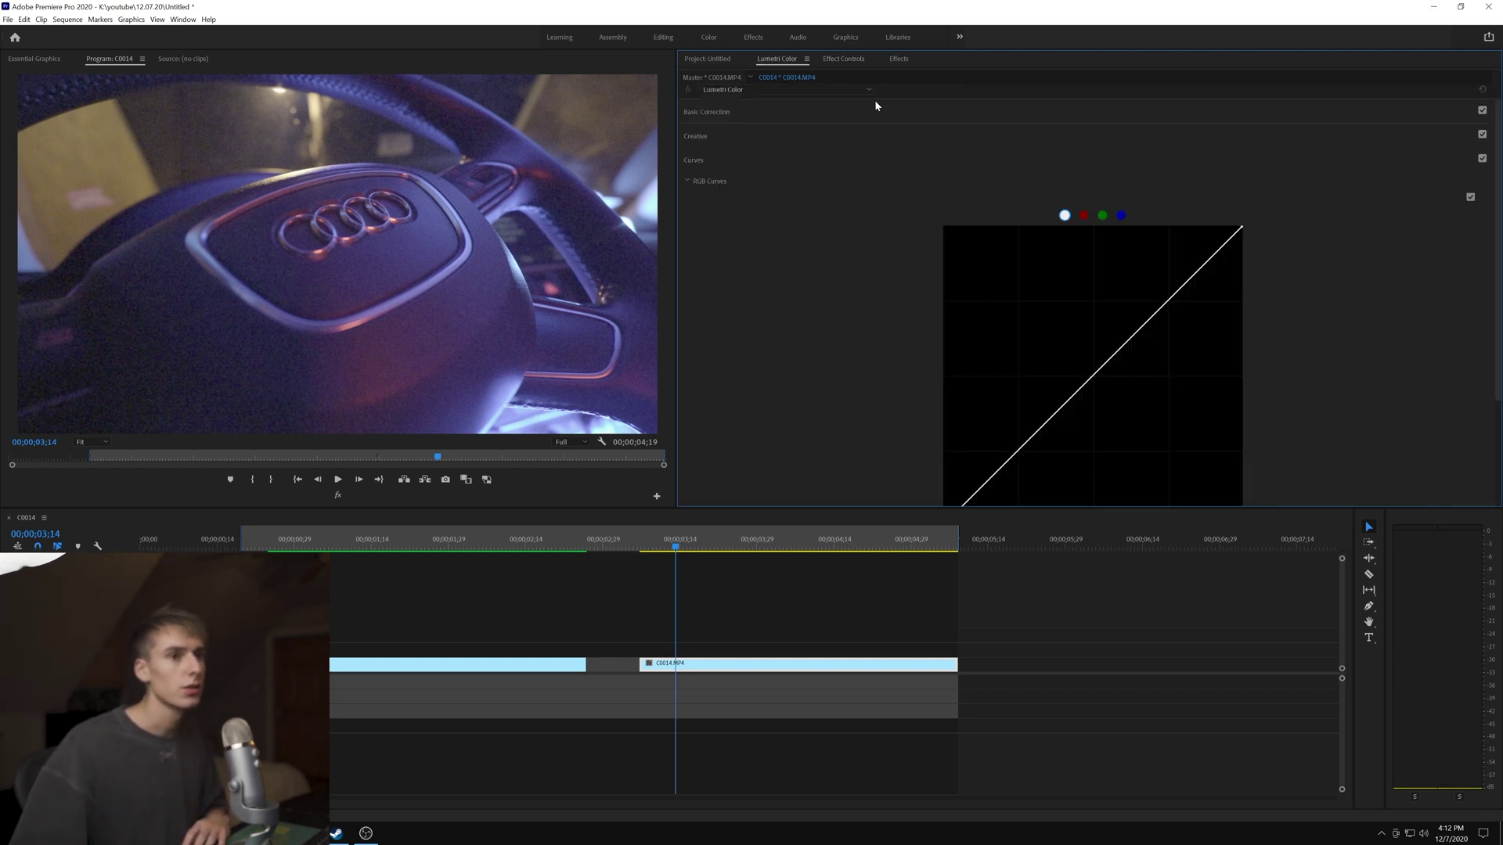
left_click(774, 117)
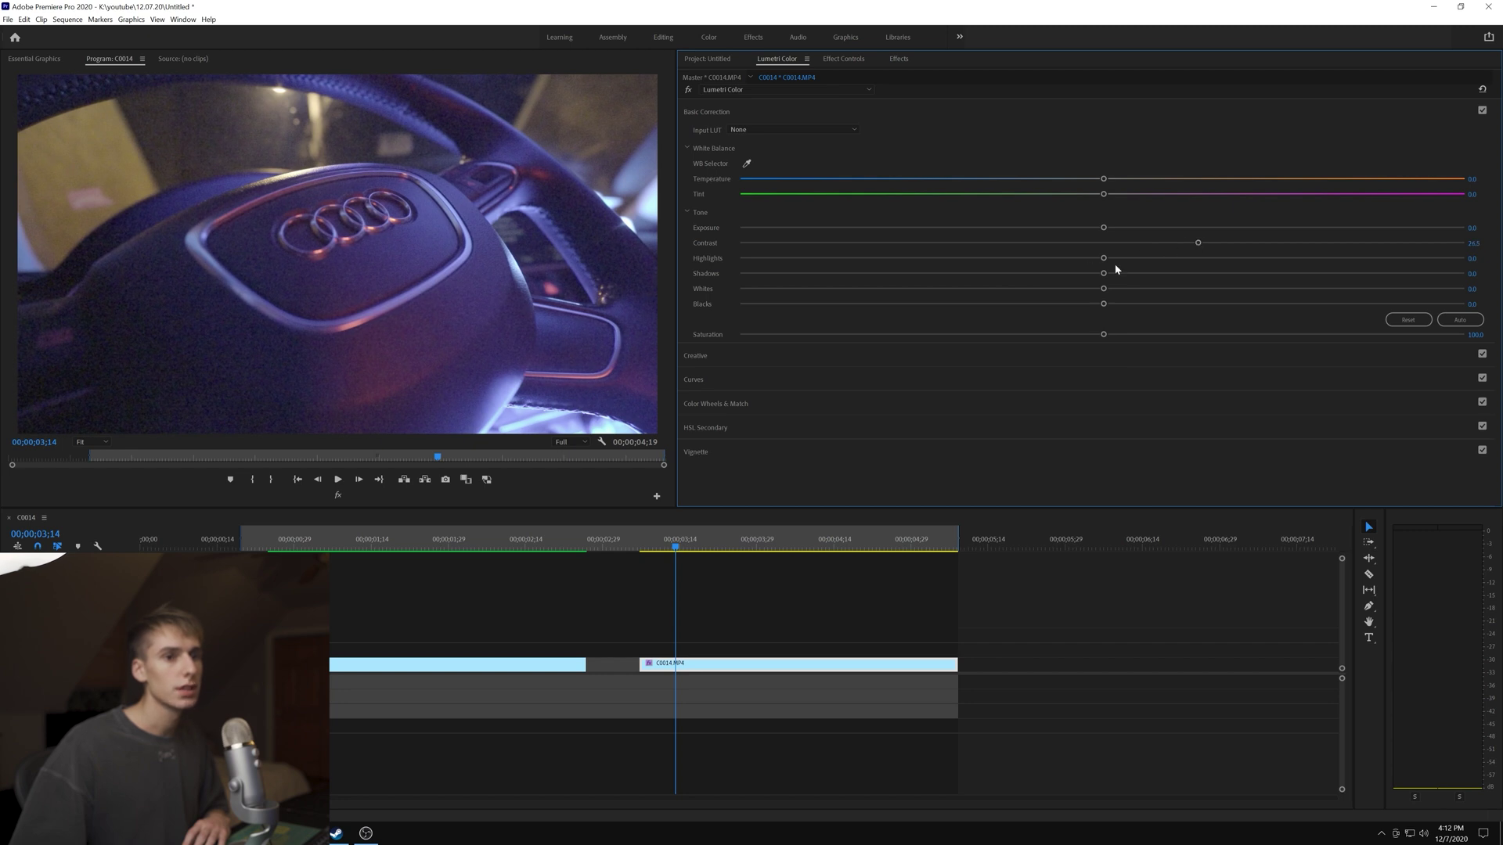
left_click_drag(1172, 263, 1102, 290)
left_click_drag(1104, 303, 1013, 311)
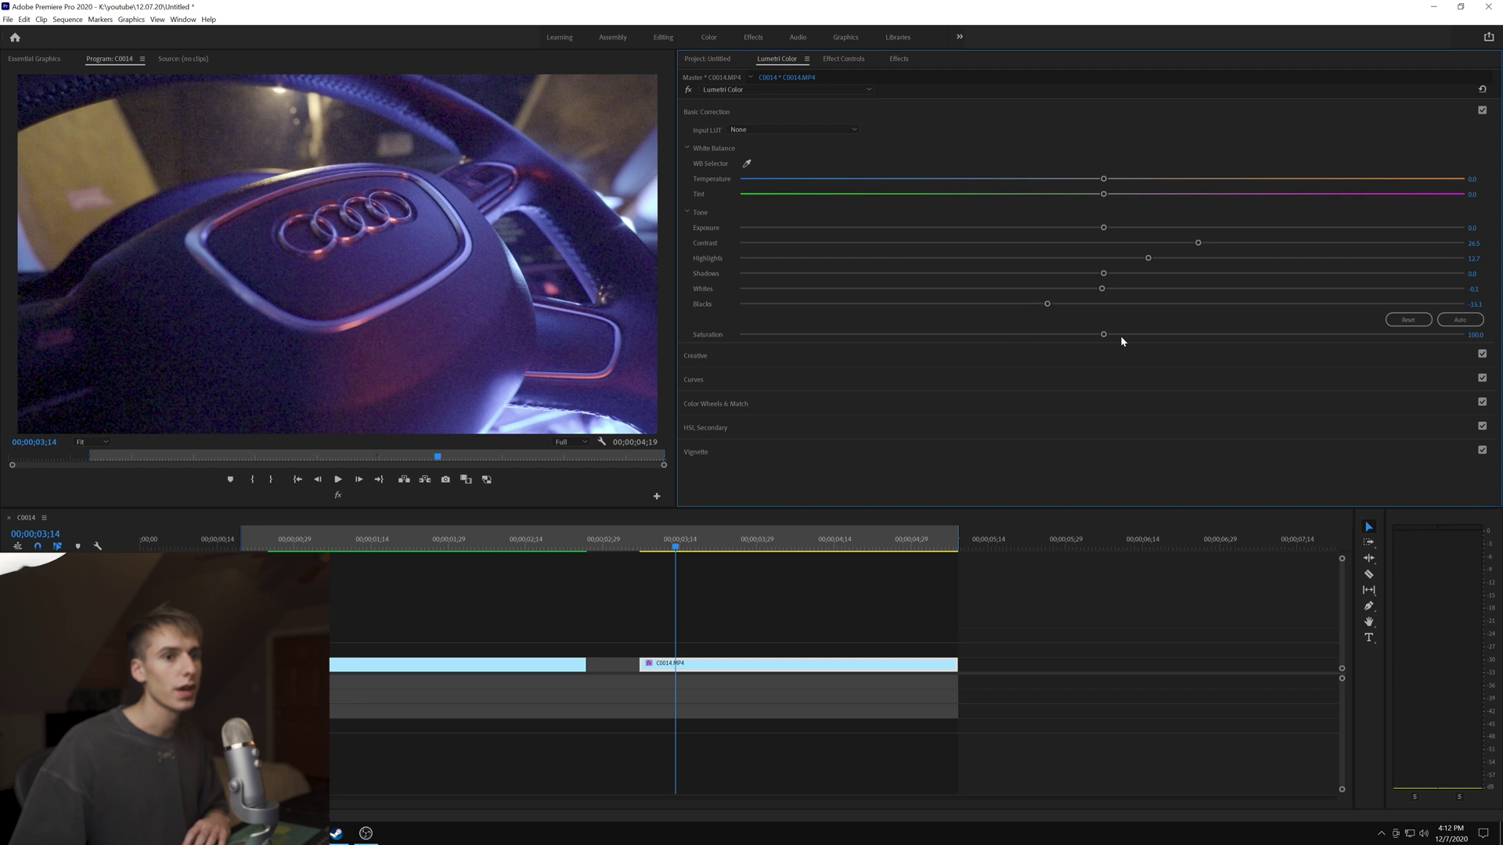
mouse_move(1279, 337)
left_mouse_down()
mouse_move(1194, 331)
mouse_move(1259, 337)
left_mouse_up()
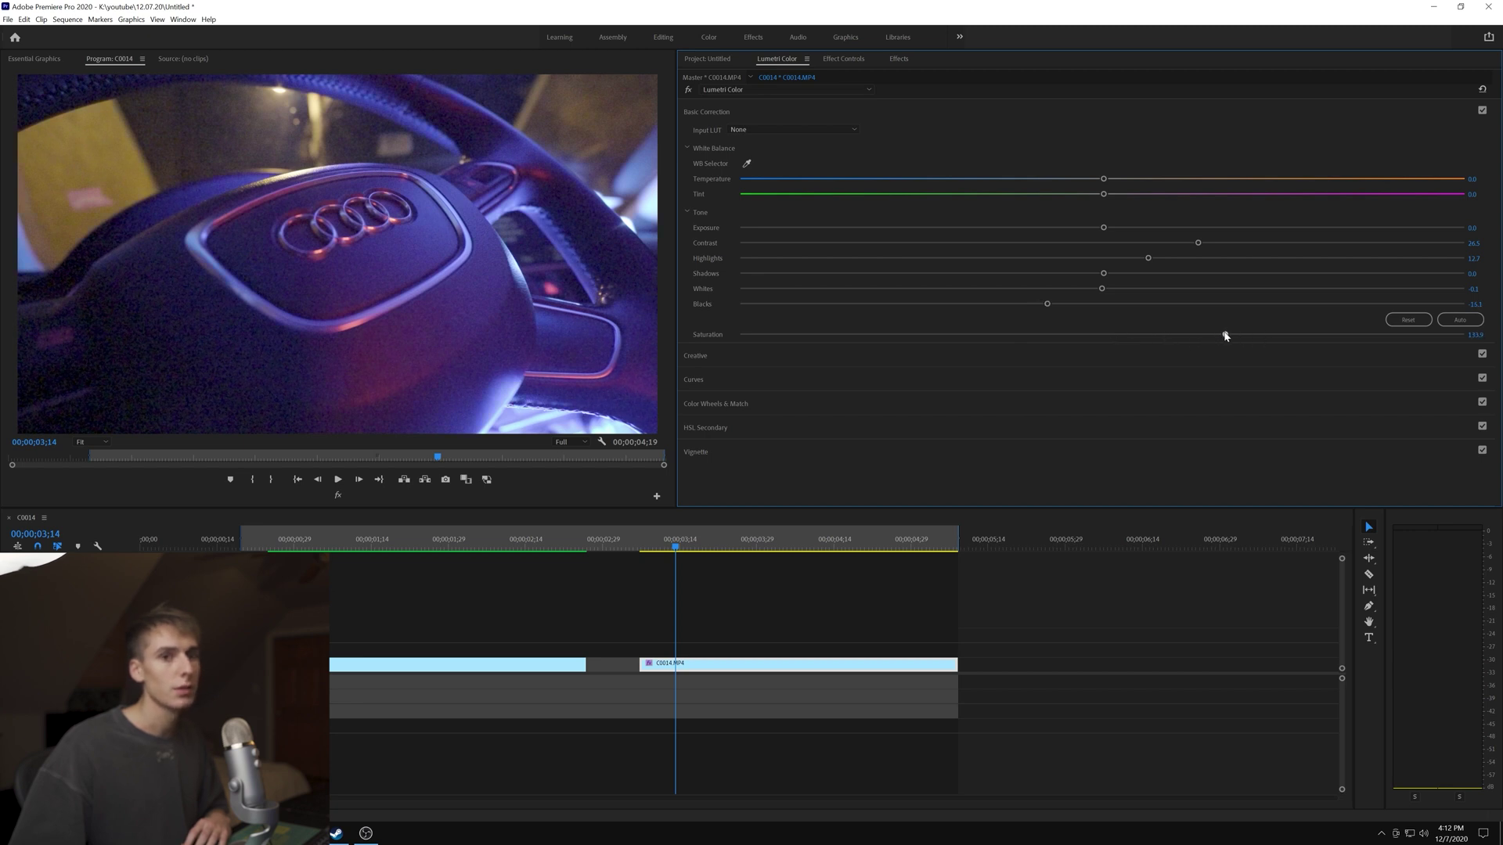
Shape the Lumetri RGB master curve into a gentle S with a lowered shadow point and a raised highlight point
left_click(995, 356)
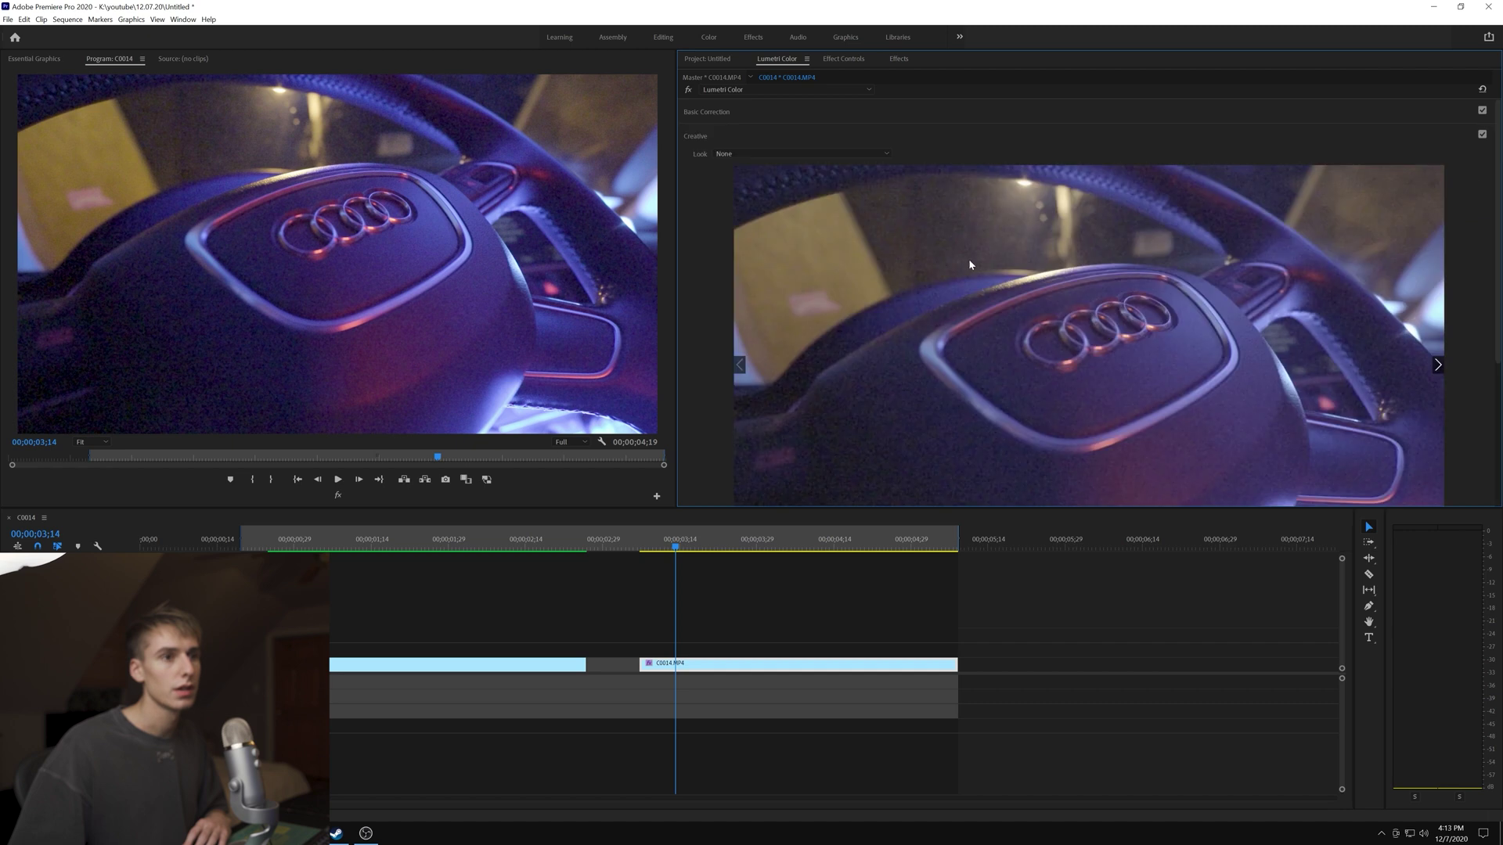
left_click(755, 137)
left_click(722, 160)
left_click_drag(1019, 458, 1026, 464)
left_click_drag(1171, 317, 1165, 296)
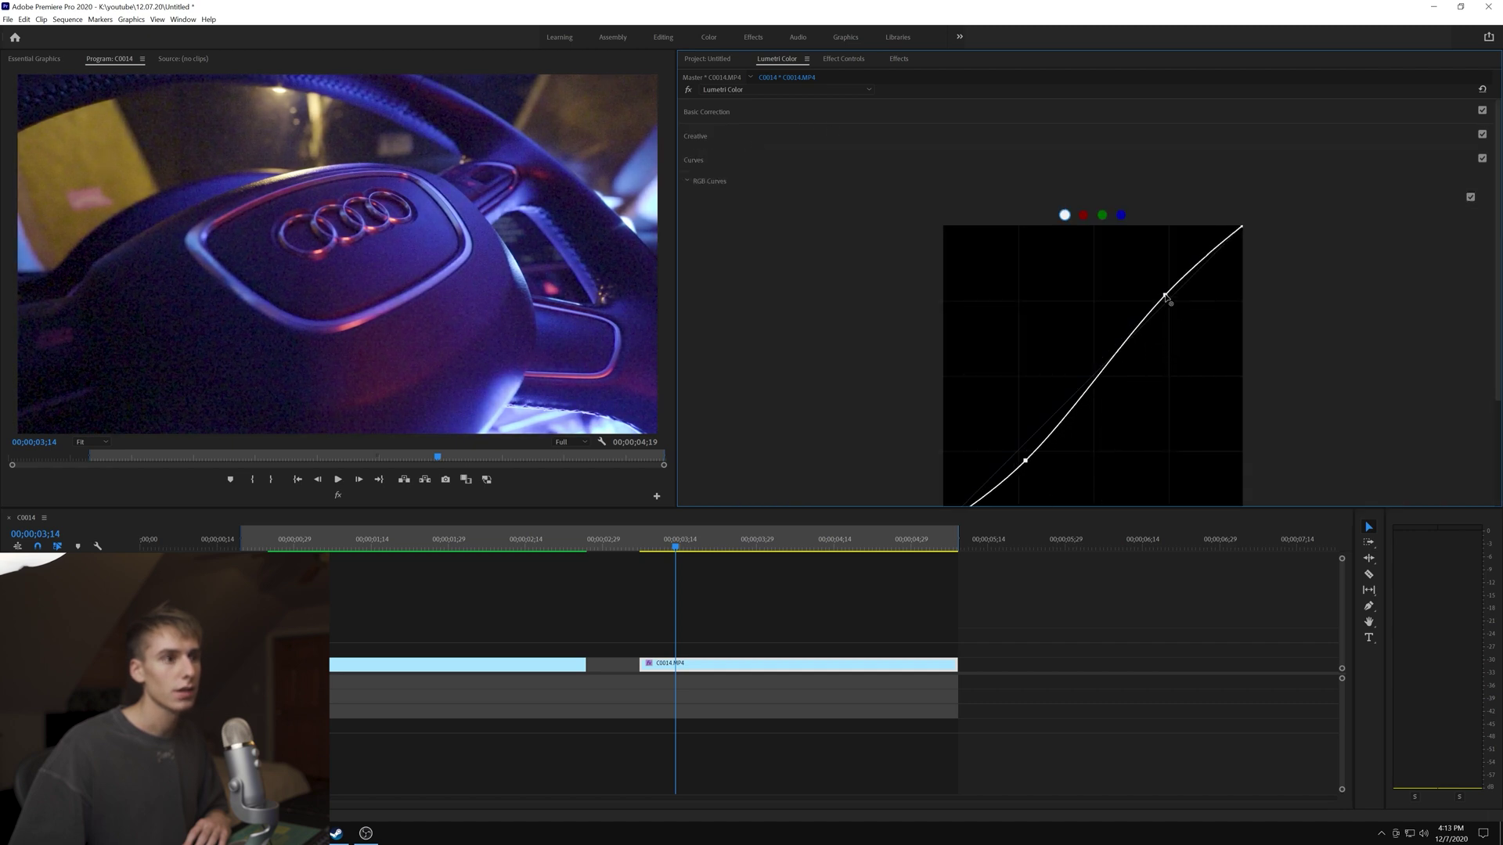
Search the effects for "hls" and apply Color Balance (HLS) to the second C0014.MP4 clip
left_click(905, 62)
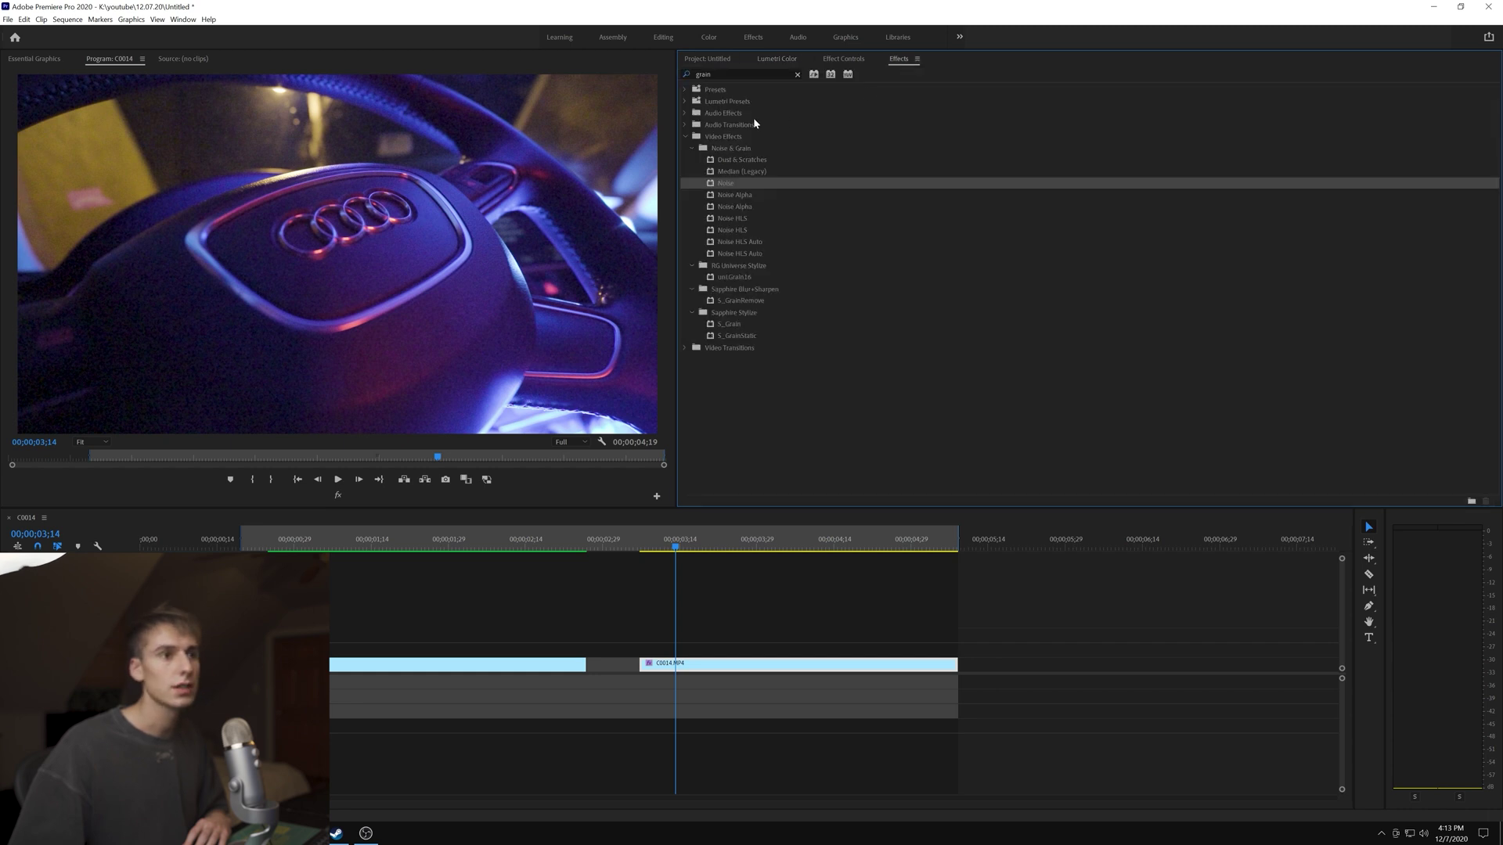
left_click_drag(722, 75, 502, 85)
key("BackSpace")
type("hls")
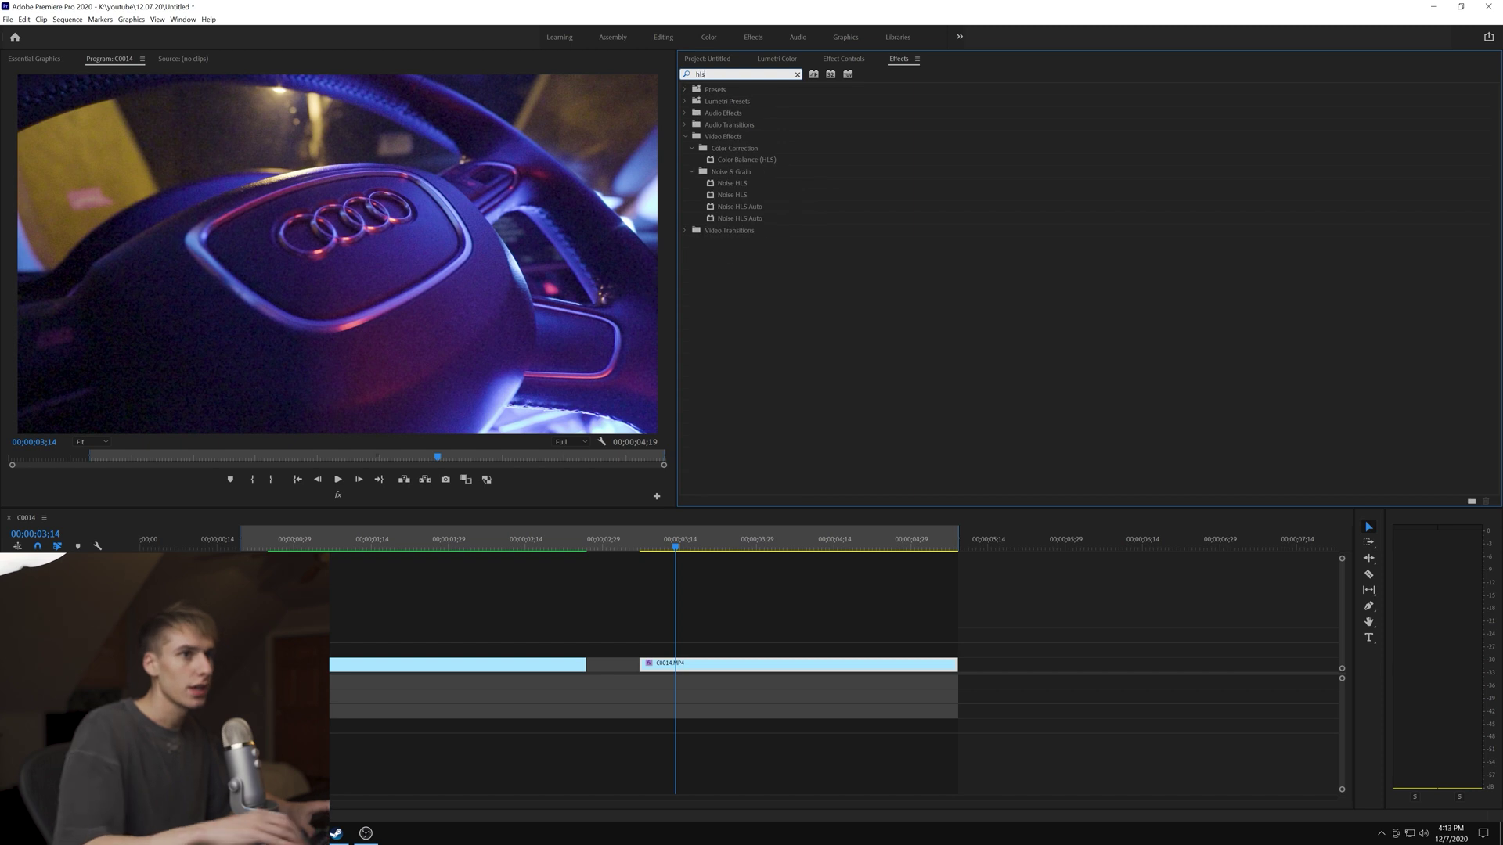
left_click(745, 160)
left_click_drag(745, 159, 673, 665)
Set the Color Balance (HLS) Hue to 75° and keyframe it at the start of the clip
left_click_drag(935, 316, 976, 316)
key("ctrl+z")
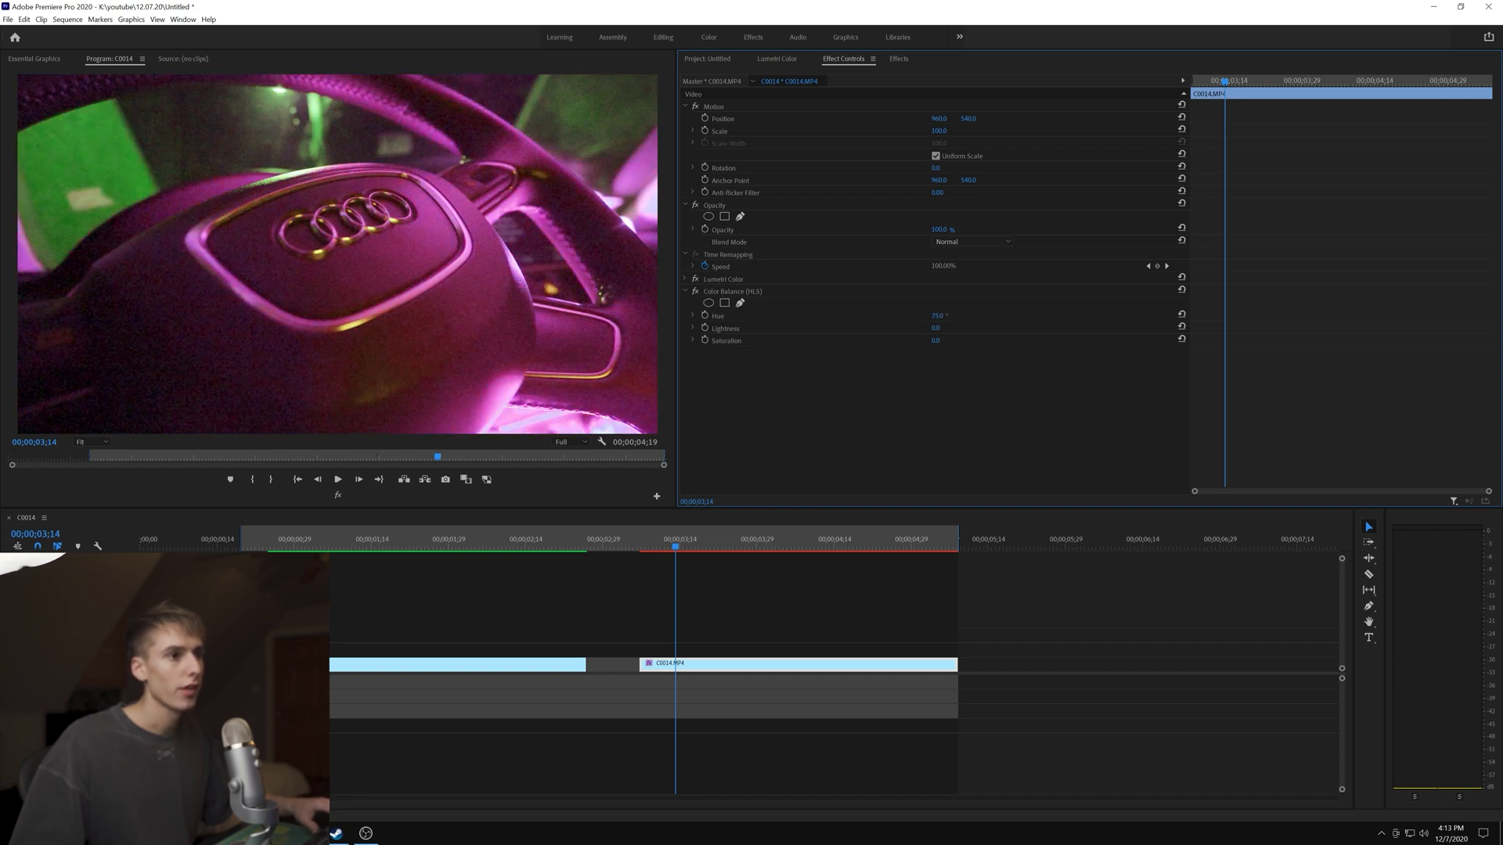
left_click(705, 316)
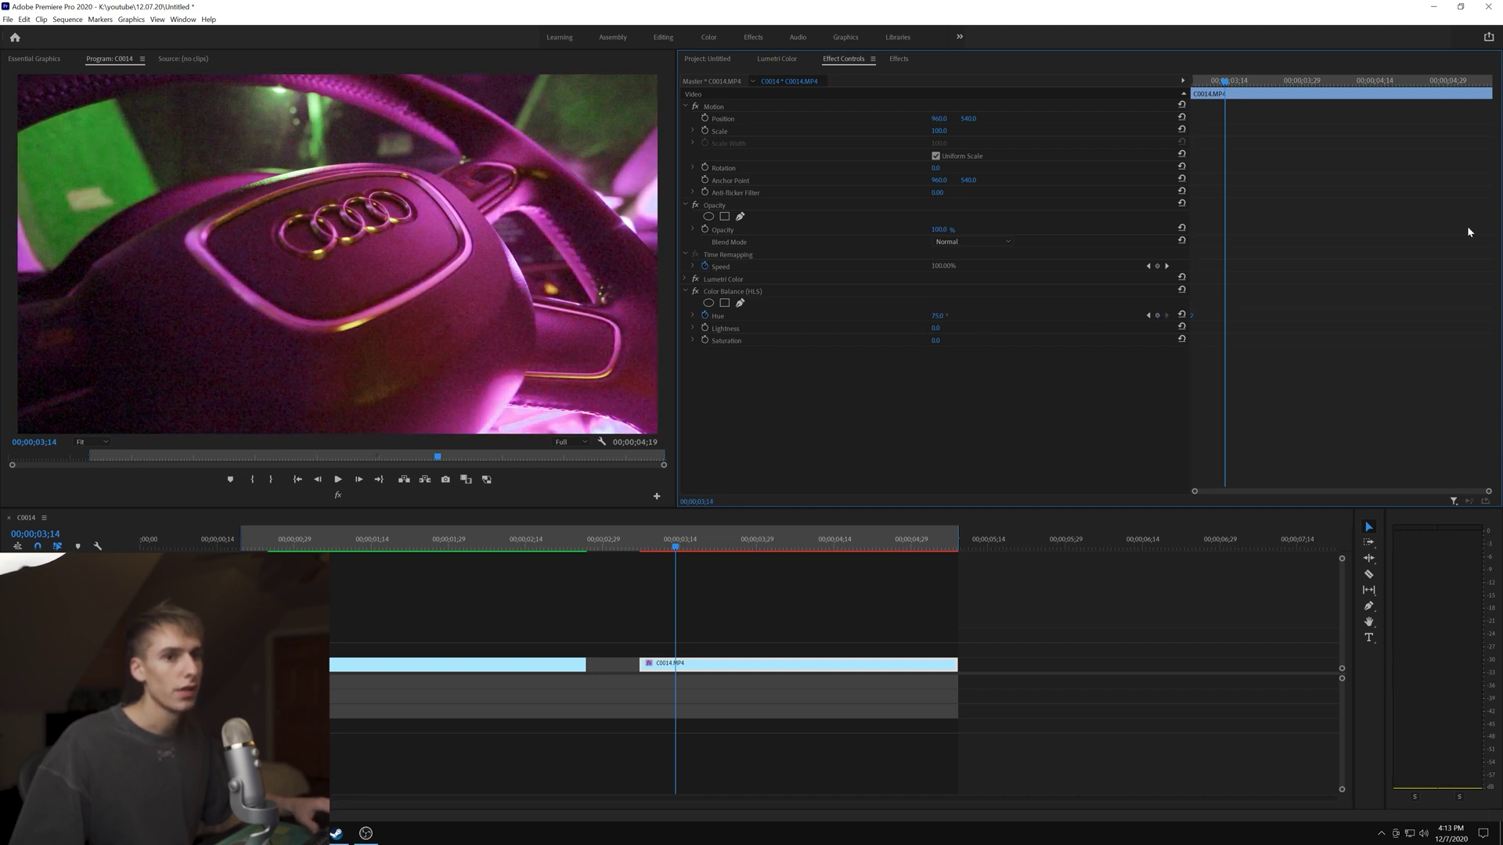
left_click(1185, 315)
Keyframe the Hue to about -31° at the clip's end and set both Hue keyframes to Bezier interpolation
left_click_drag(1225, 317, 1451, 320)
left_click(1452, 79)
left_click_drag(940, 315, 915, 314)
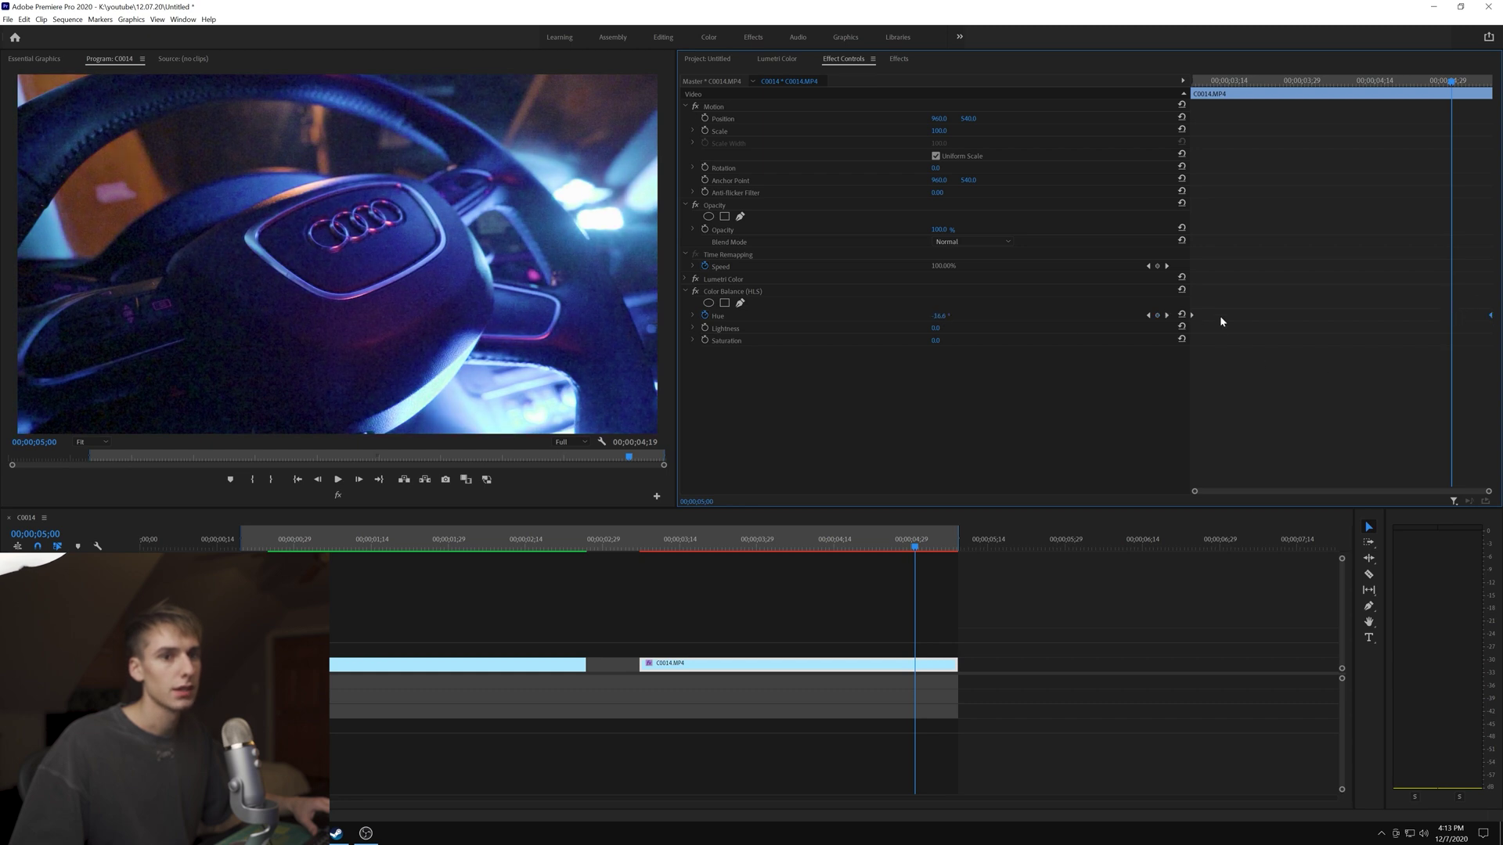
right_click(1495, 317)
left_click(1450, 421)
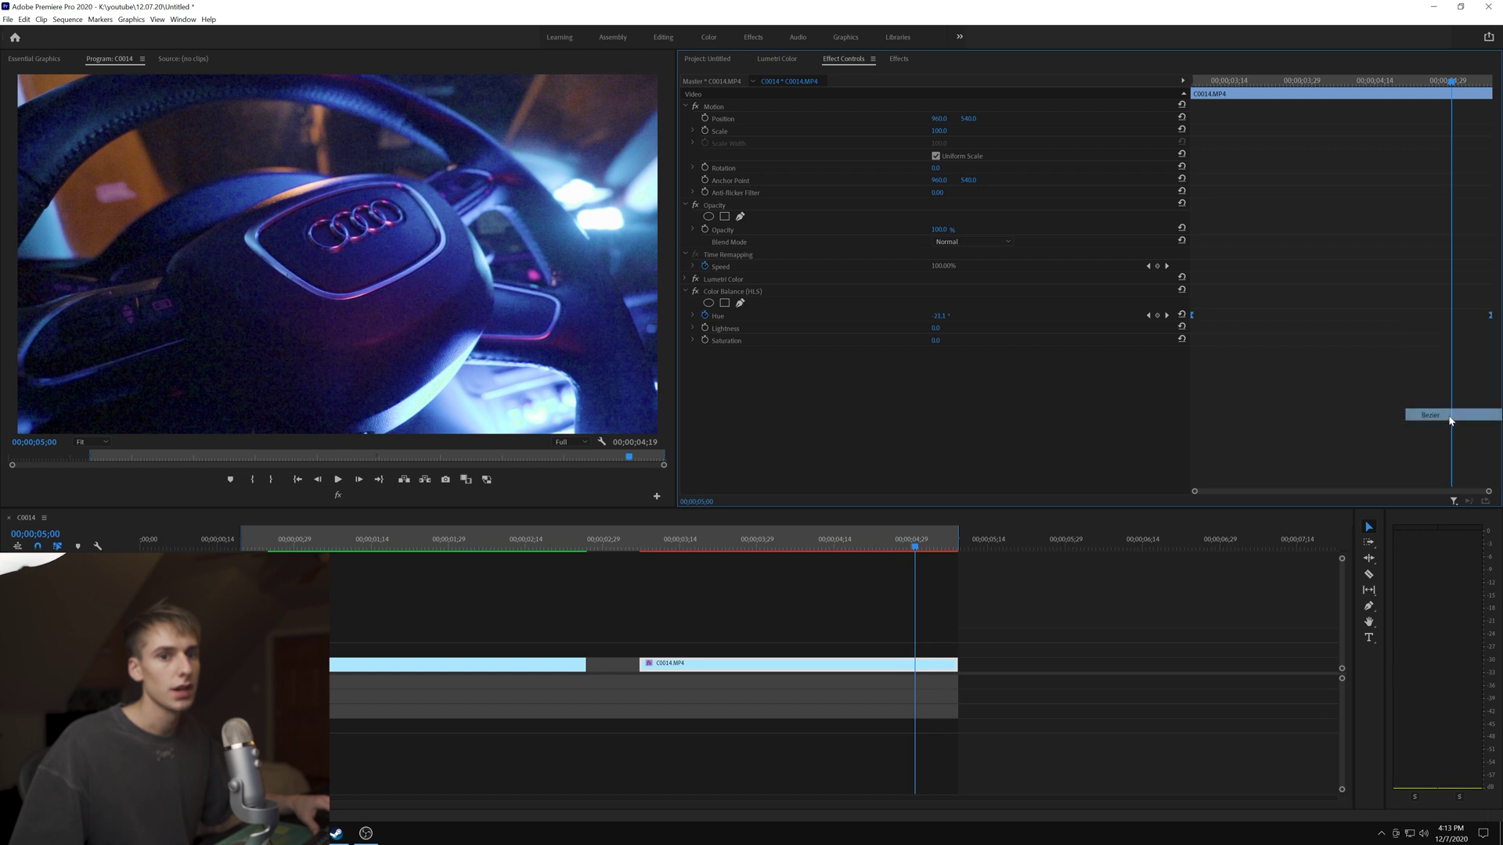
Return to the clip's start and set the Color Balance (HLS) Saturation to 5
key("Up")
left_click_drag(935, 341, 941, 340)
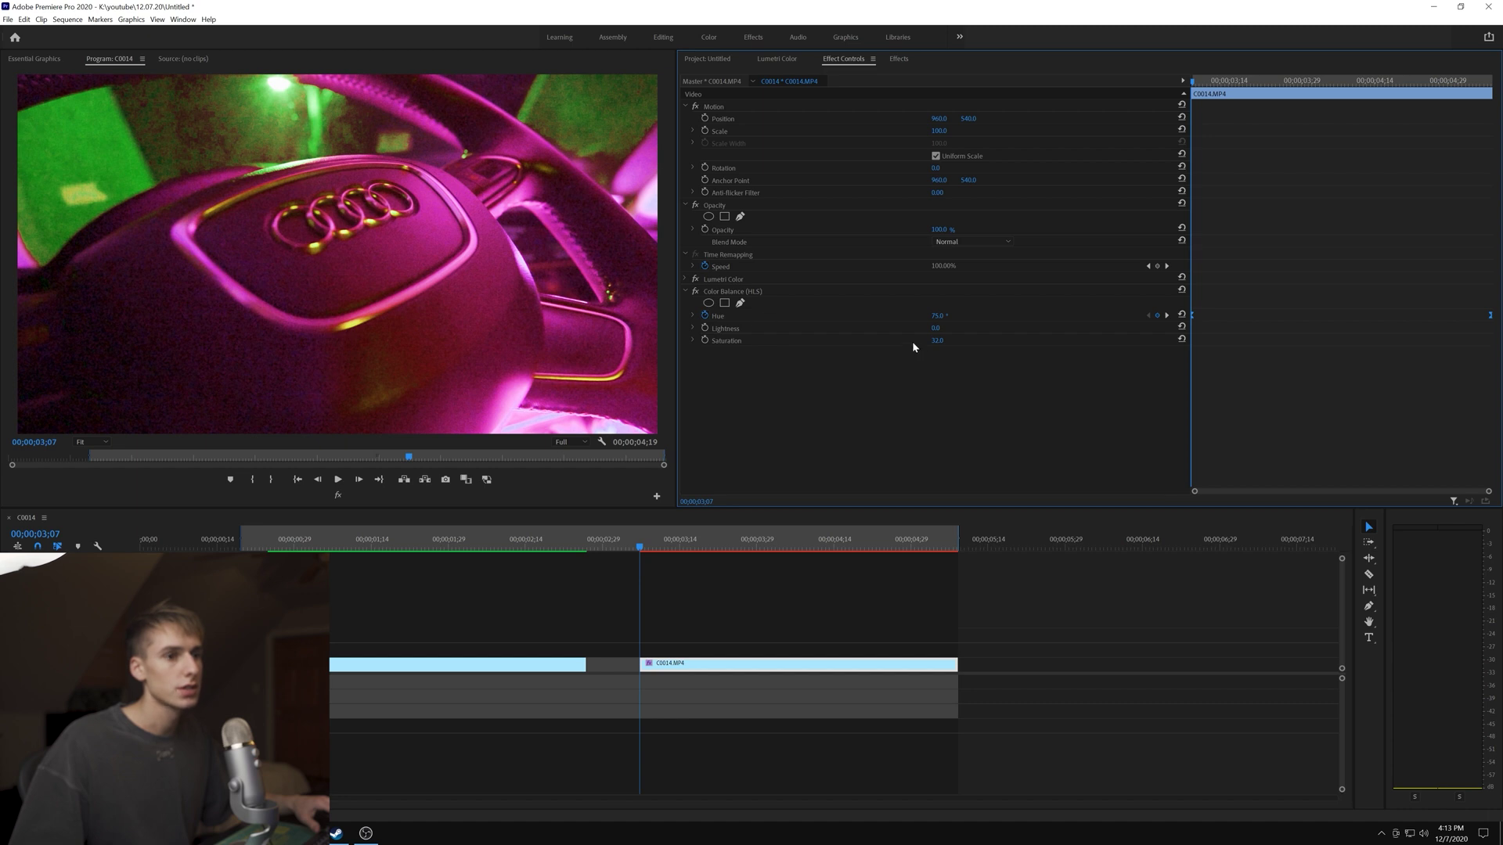
left_click_drag(941, 343, 912, 343)
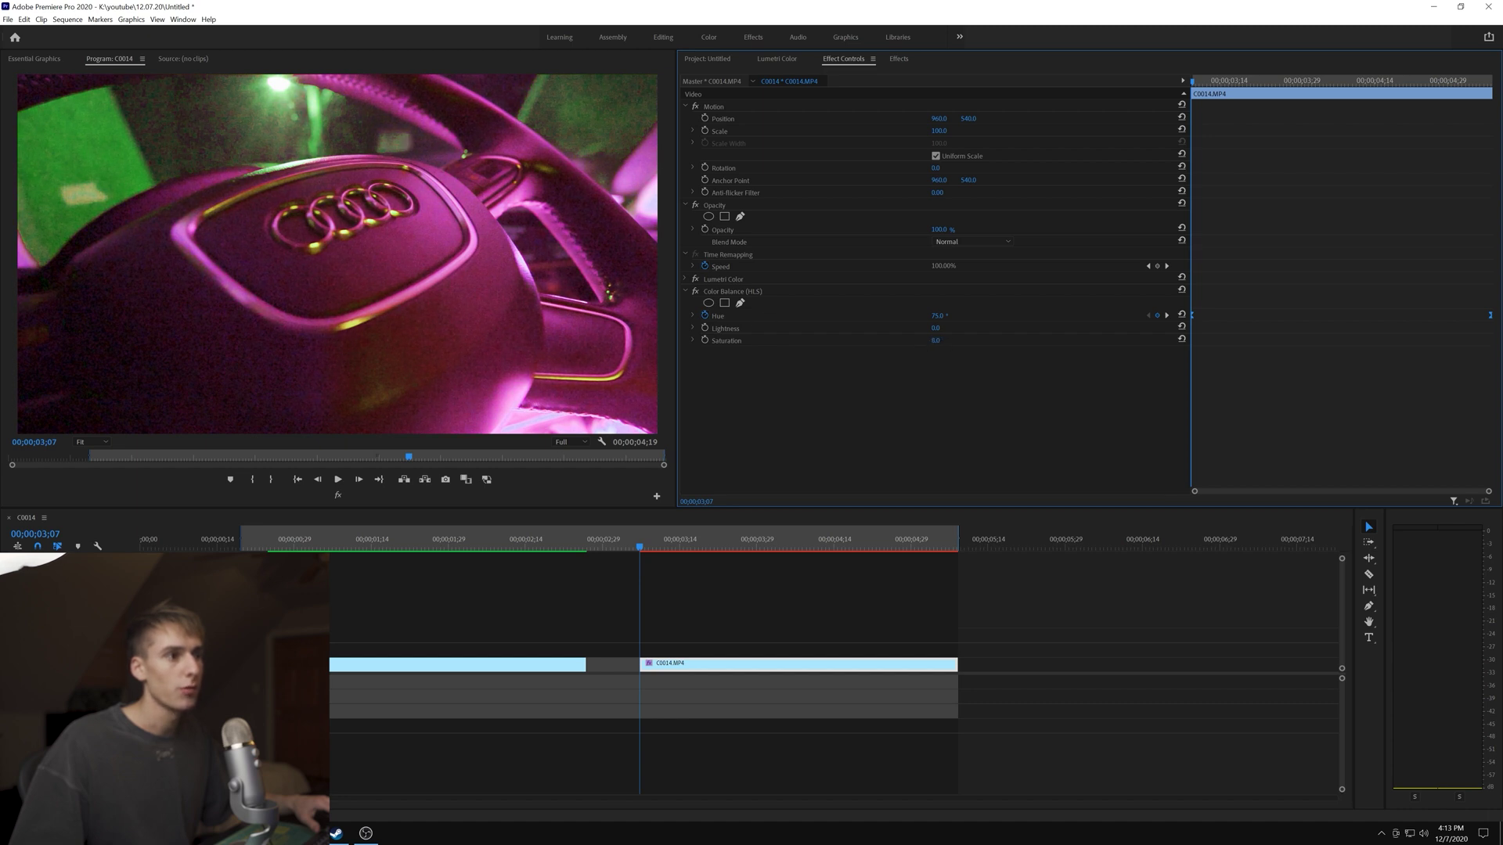
Search the effects for "glow" and apply VR Glow to the second C0014.MP4 clip
left_click(898, 58)
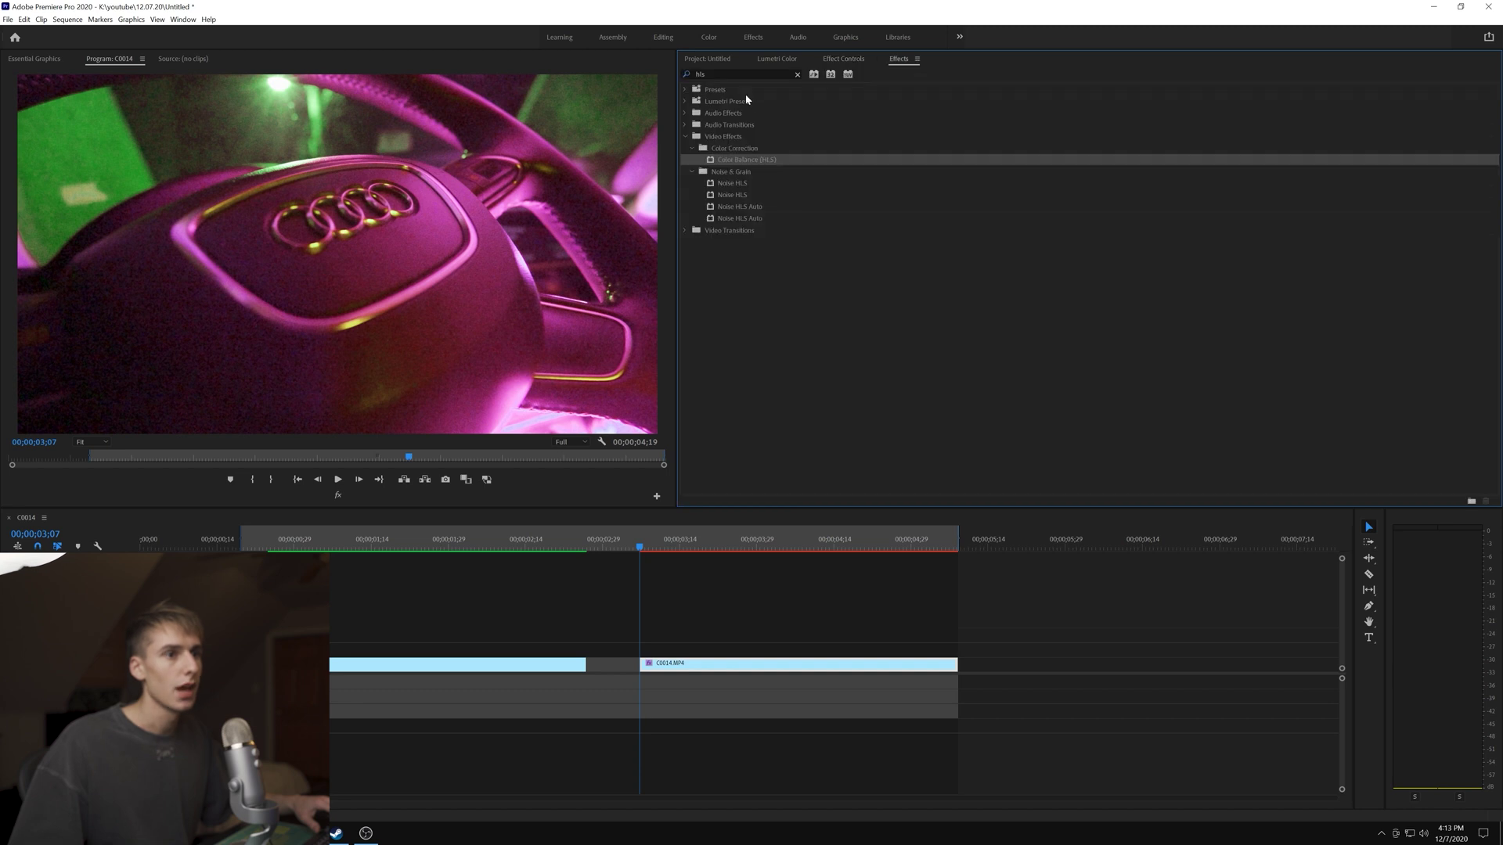
left_click_drag(716, 75, 644, 77)
type("glow")
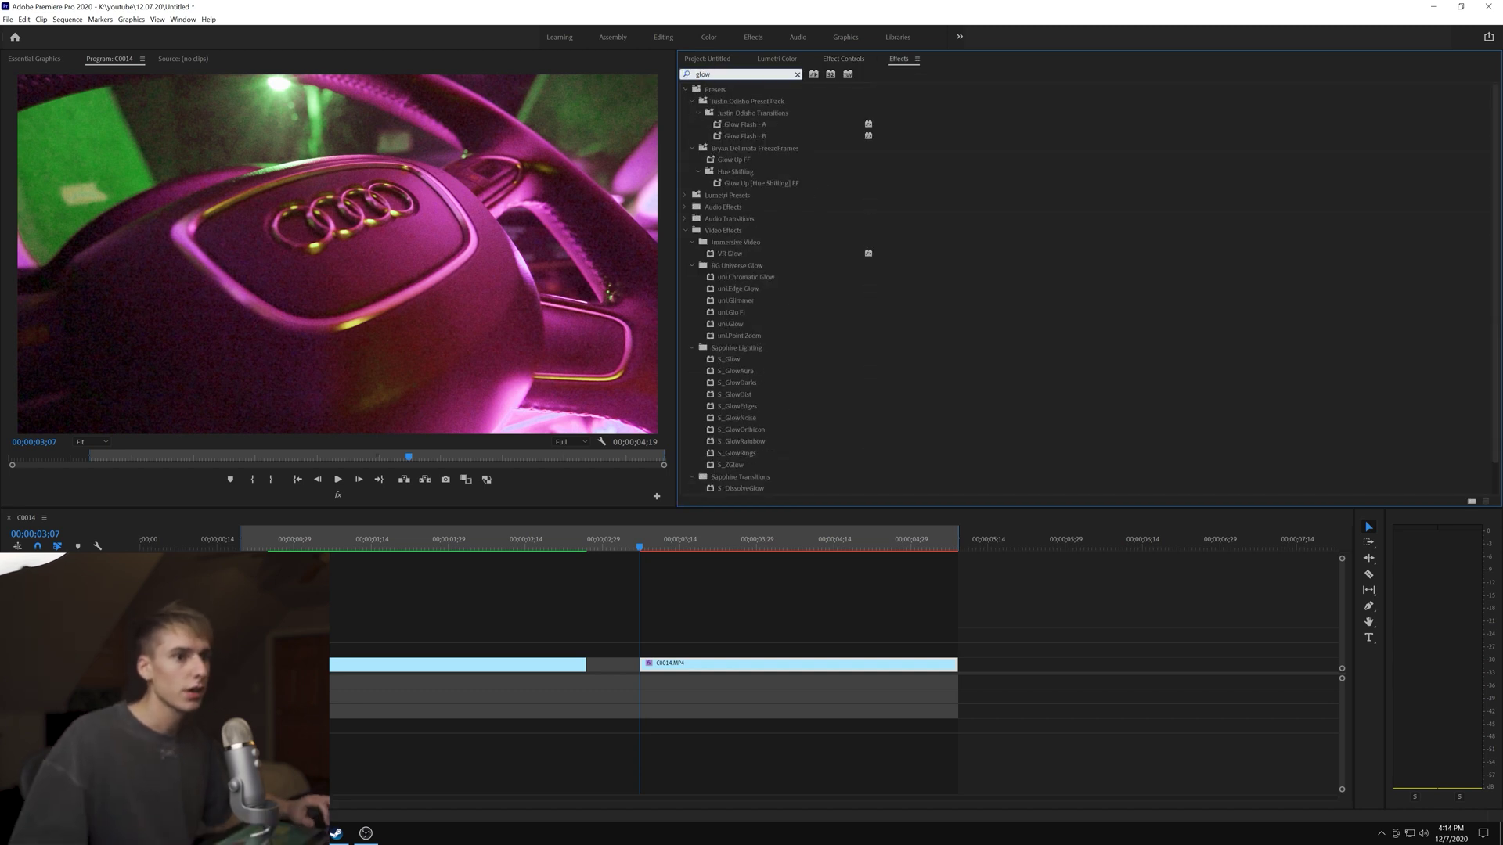
left_click_drag(734, 254, 648, 384)
left_click_drag(702, 679, 702, 678)
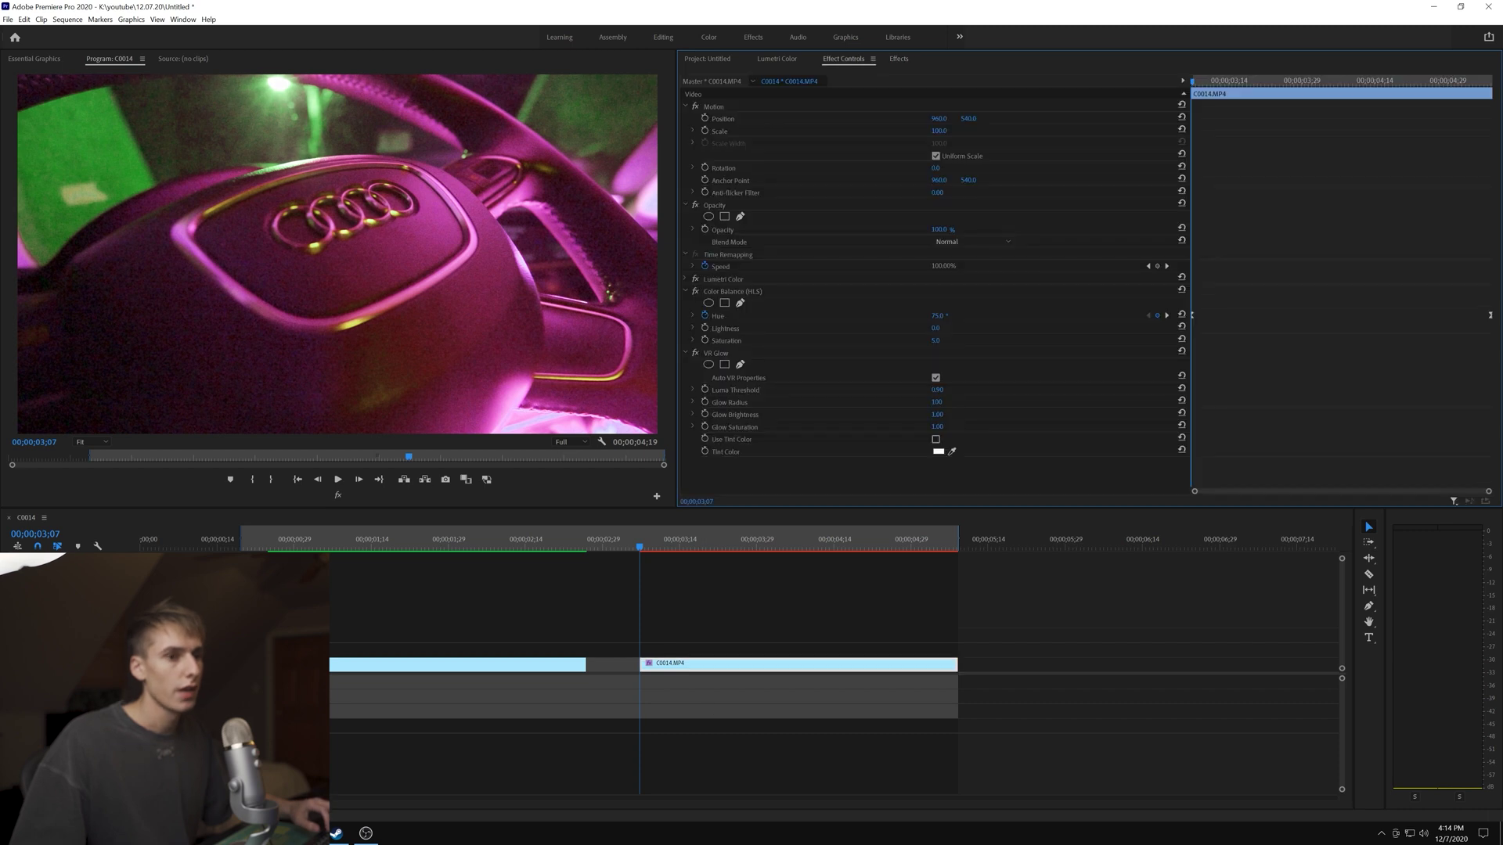
Set VR Glow's Luma Threshold to 0.17, Glow Radius to about 117, Glow Brightness to 1.70 and Glow Saturation to 10
left_click_drag(937, 390, 916, 389)
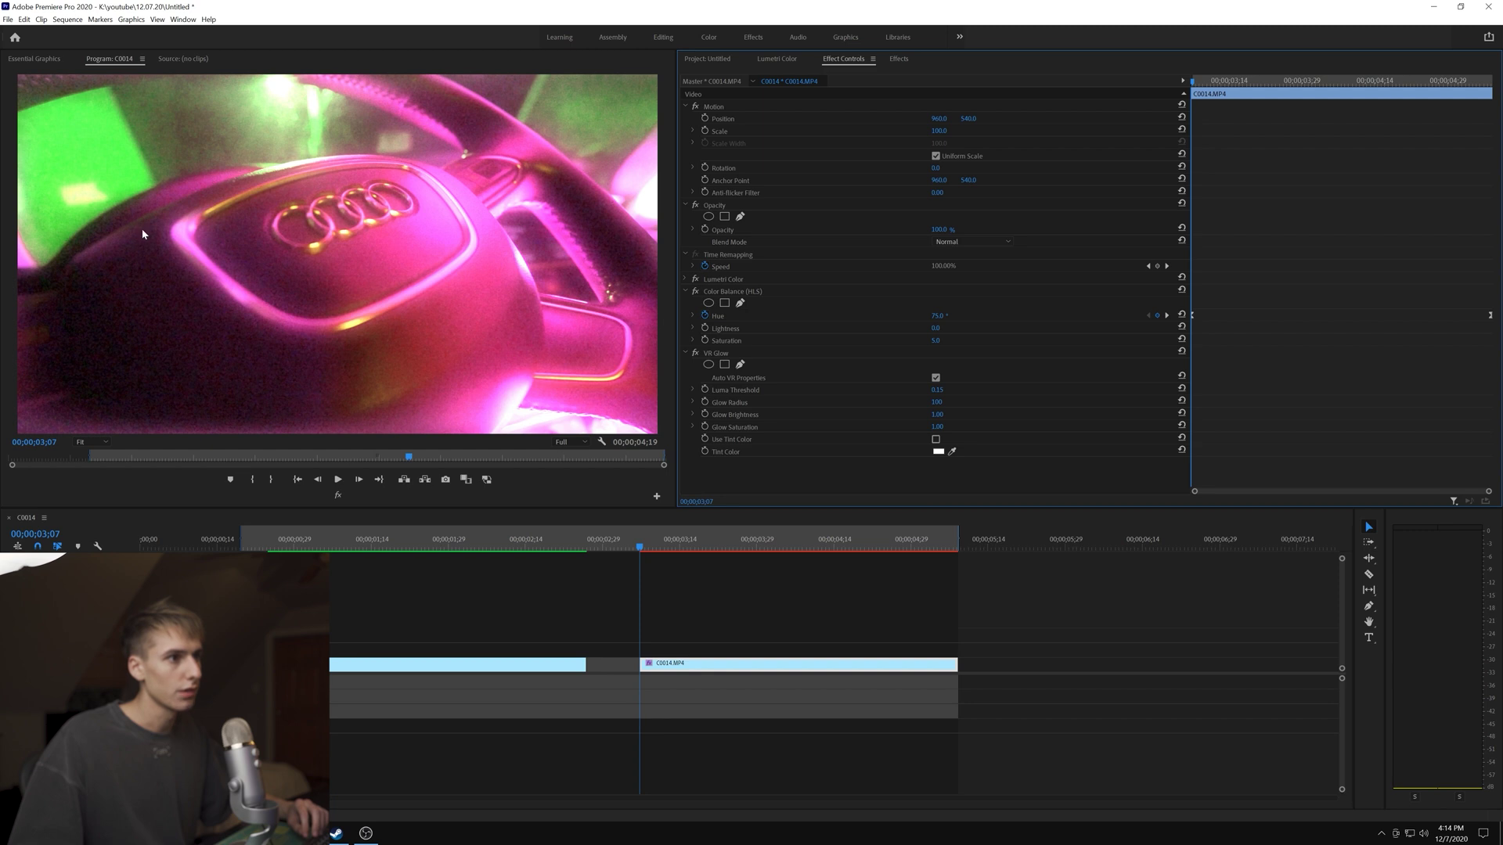
left_click(937, 389)
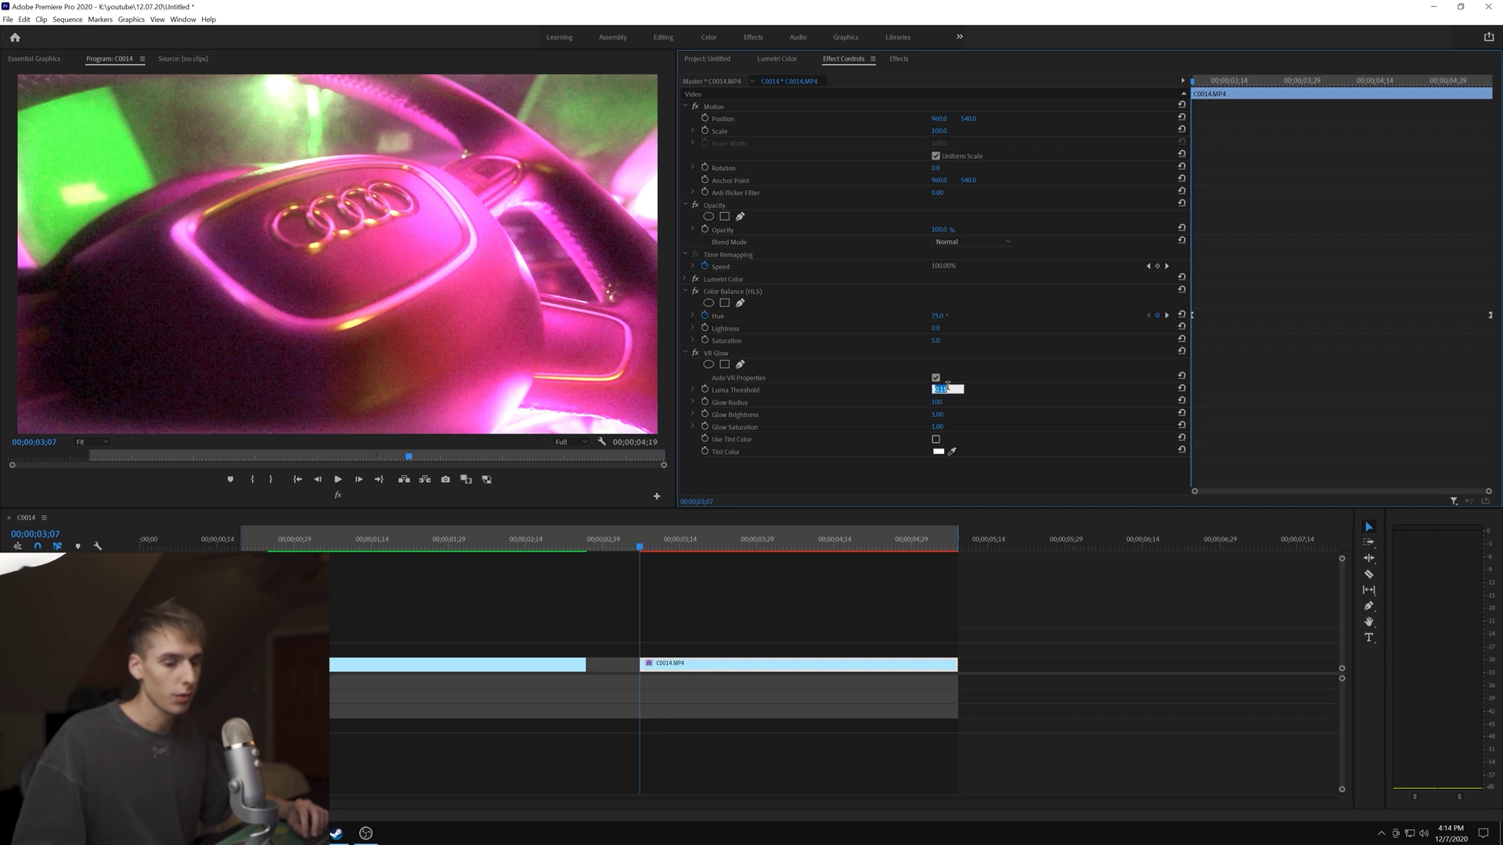
type("0.17")
key("Return")
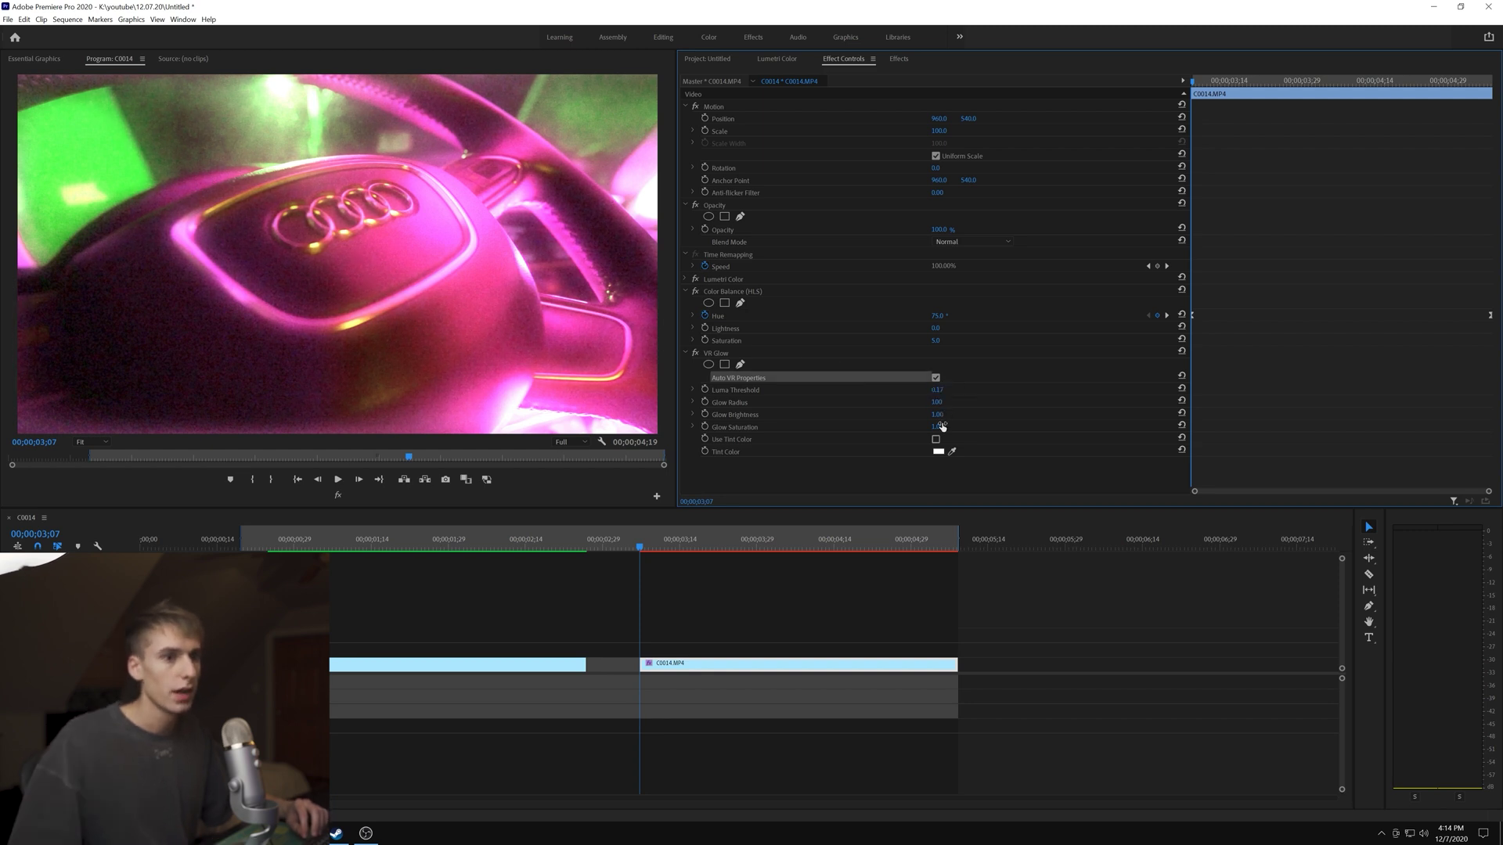
left_click_drag(937, 428, 1019, 402)
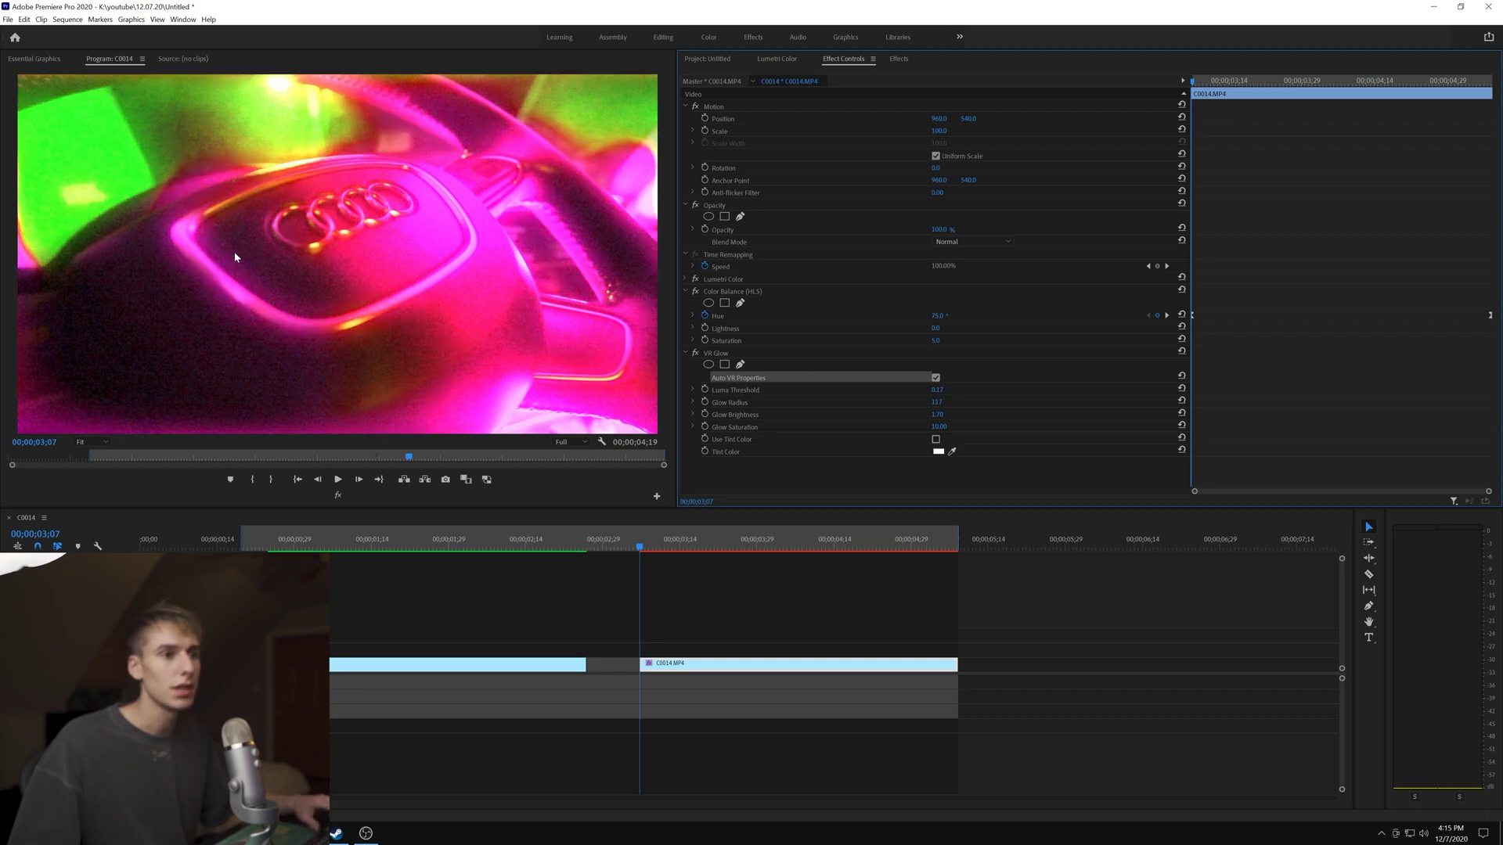
Start the sequence range just before the second clip at 00;00;03;04 and render its effects preview
left_click(627, 544)
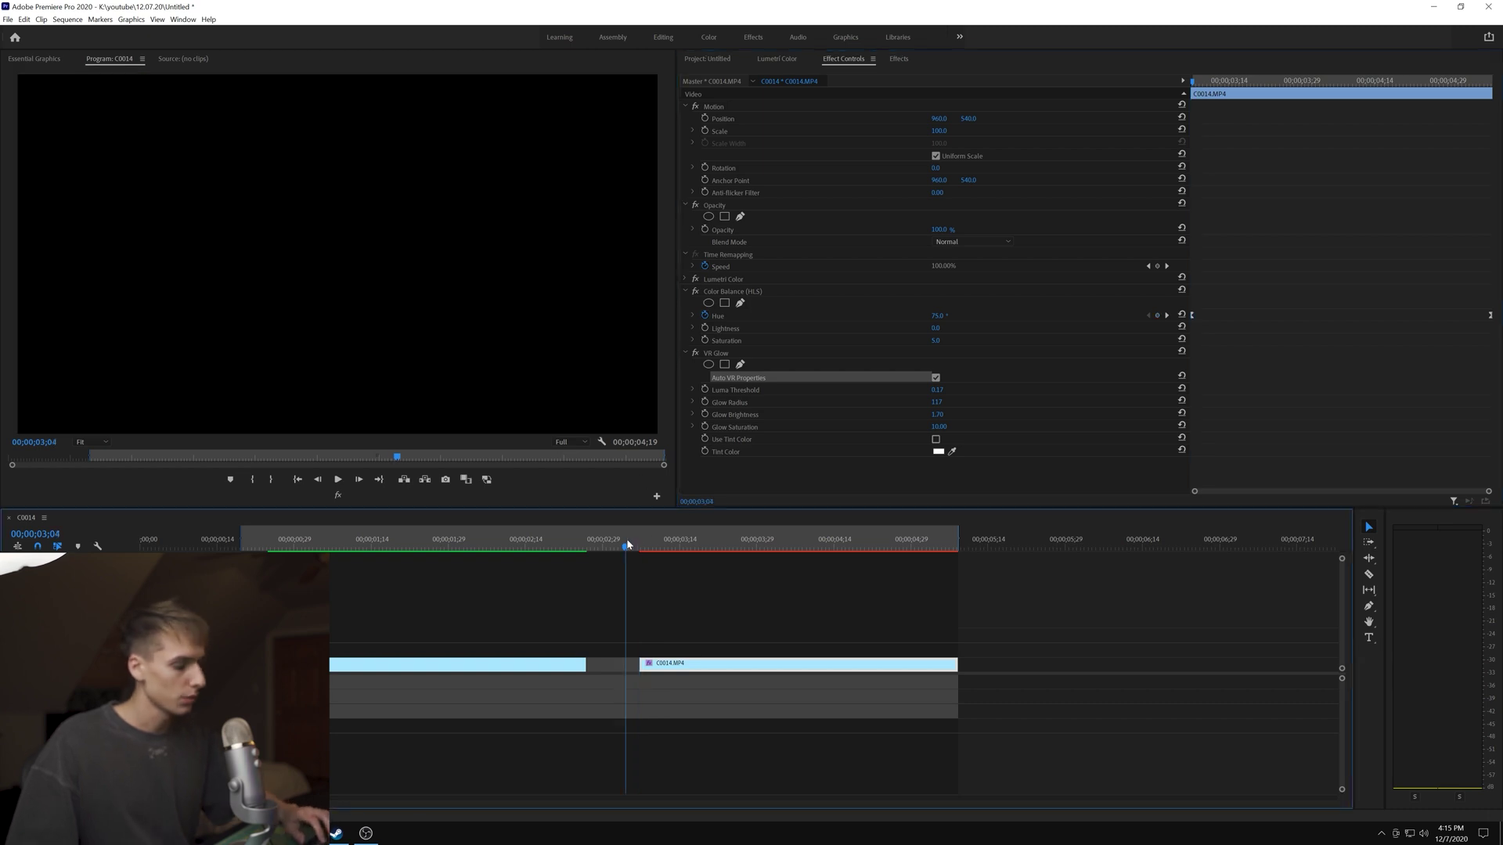
key("Return")
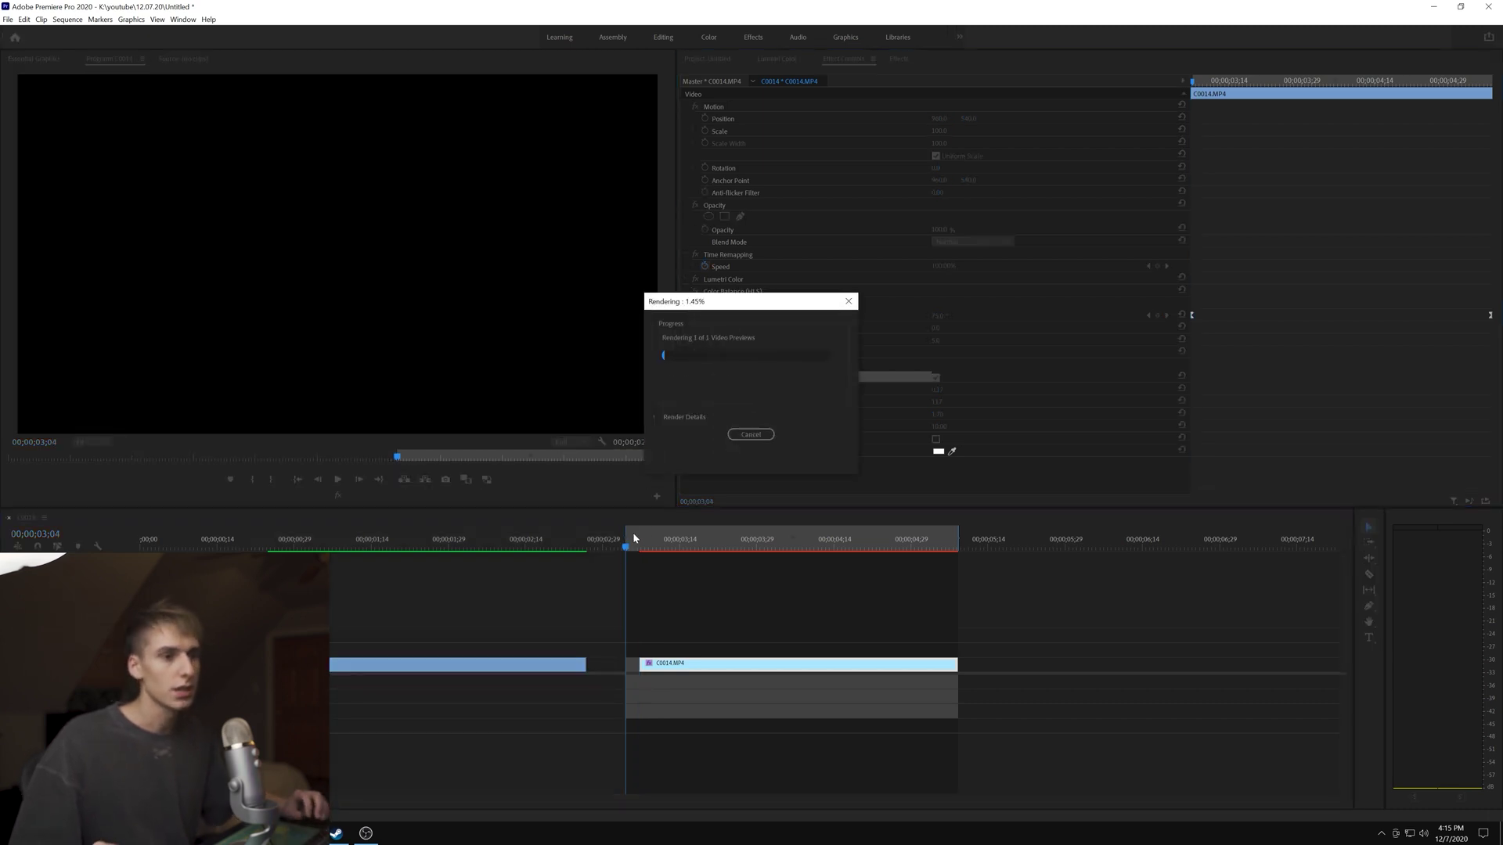
left_click(648, 545)
left_click_drag(649, 548, 667, 544)
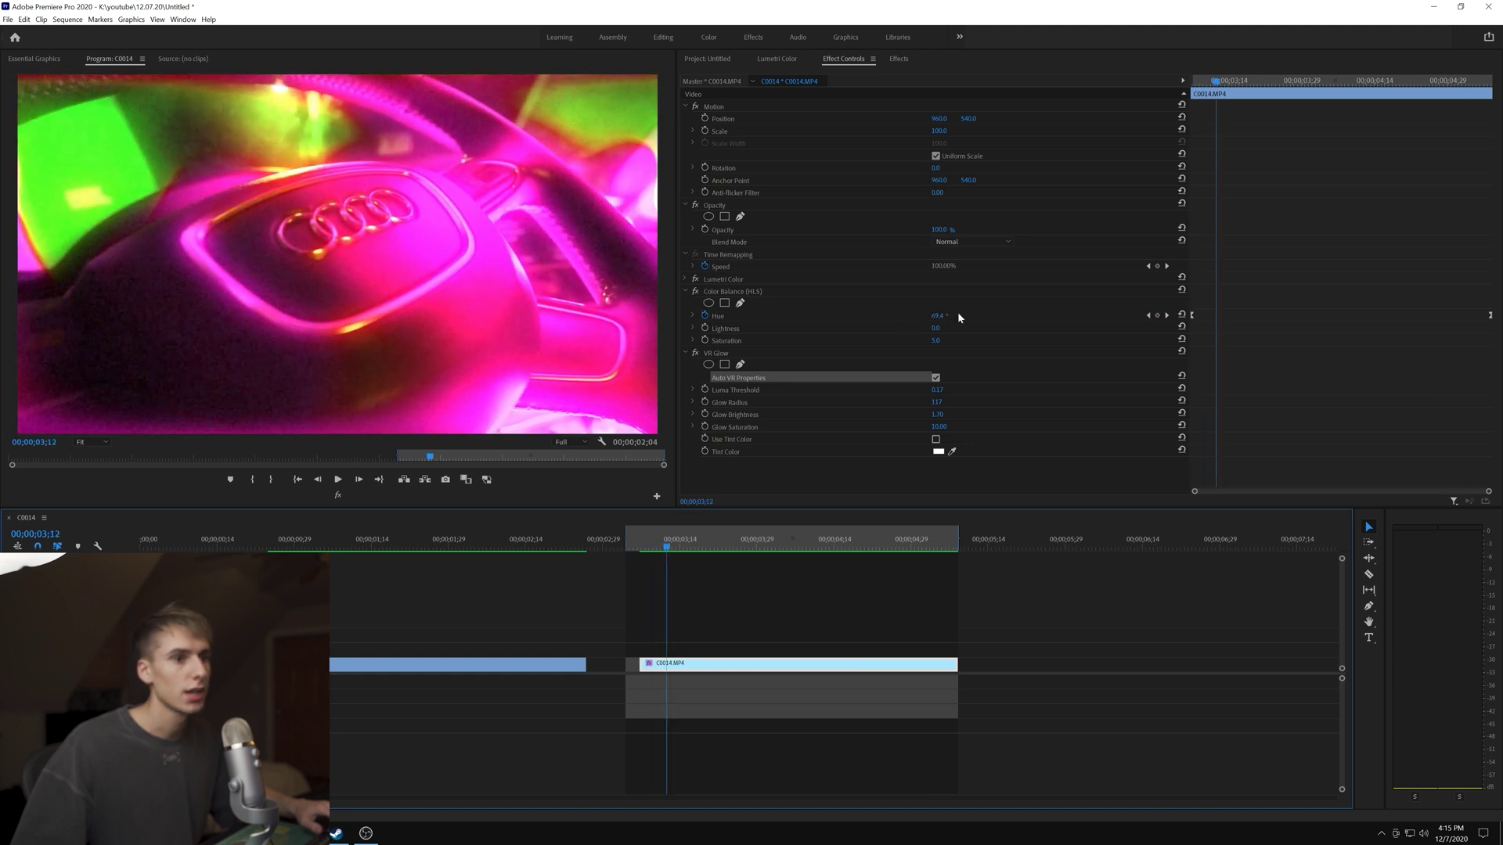
Scrub to the end of the clip and play it back from its start to review the hue shift and glow
left_click_drag(1210, 88, 1406, 92)
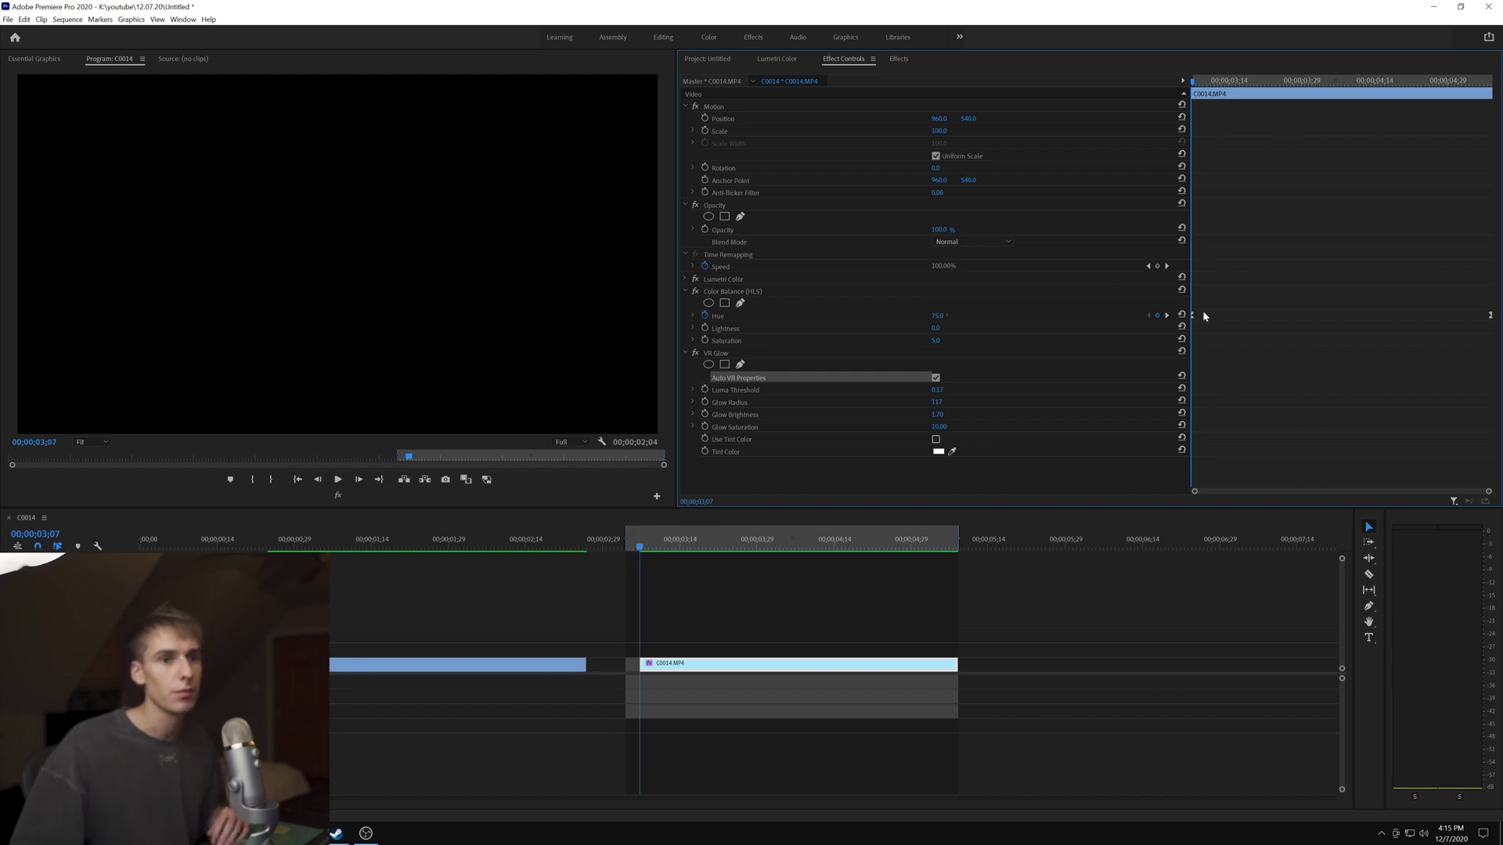
left_click_drag(1407, 79, 1492, 85)
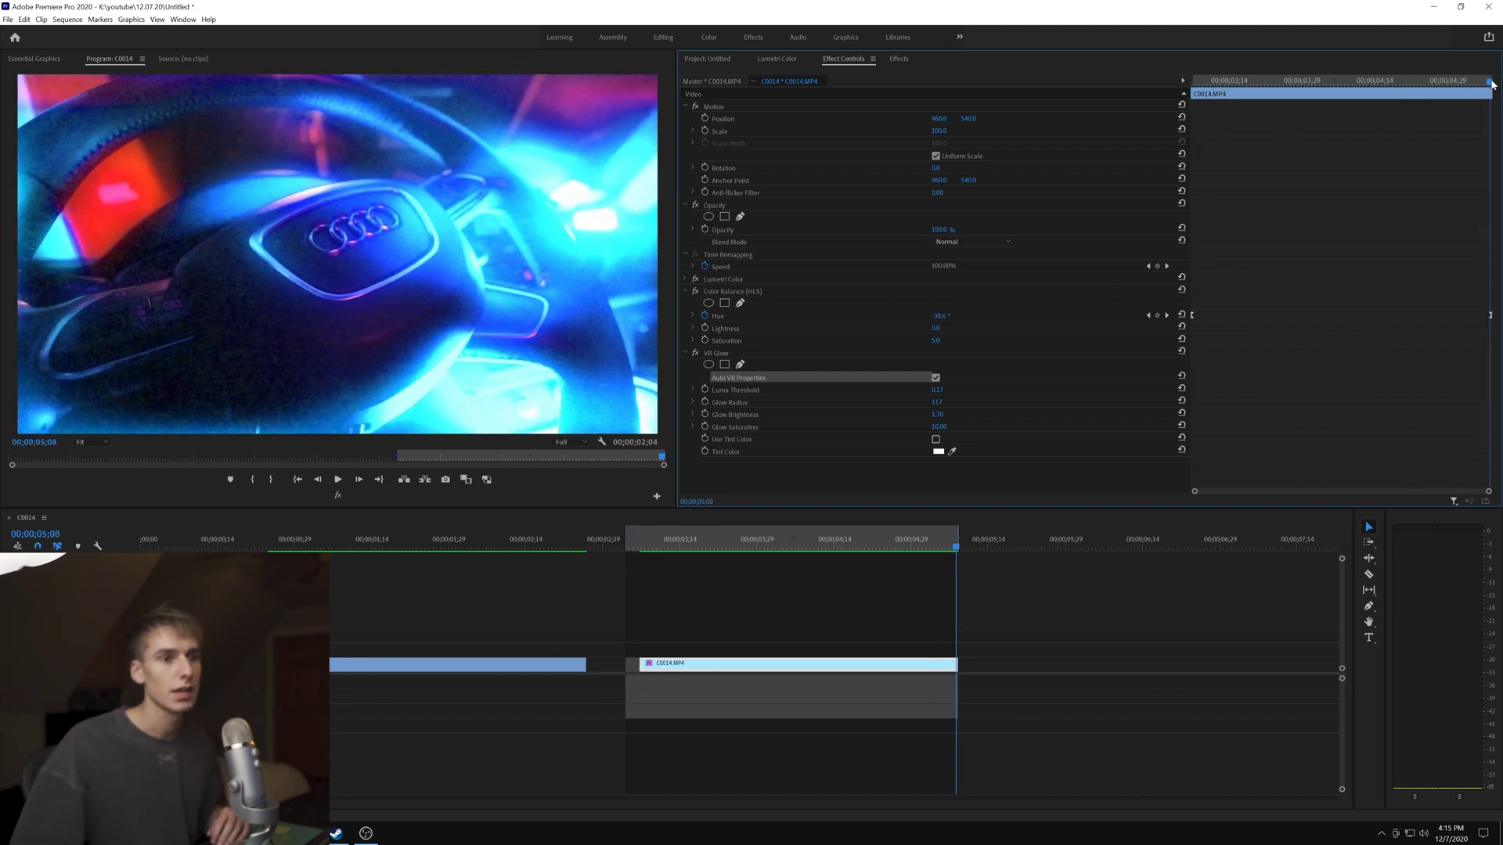
left_click(640, 544)
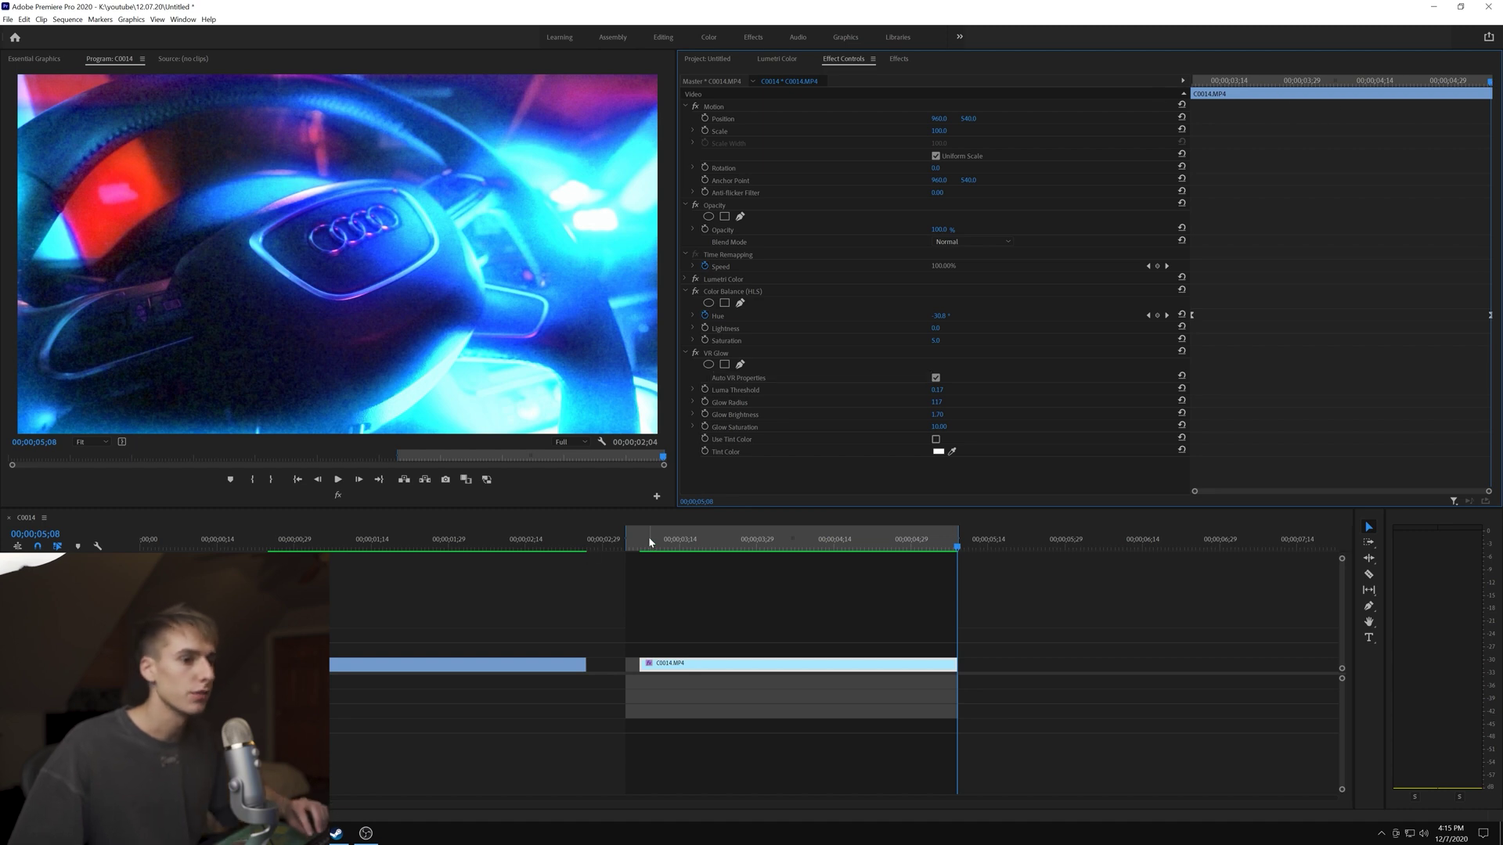
key("space")
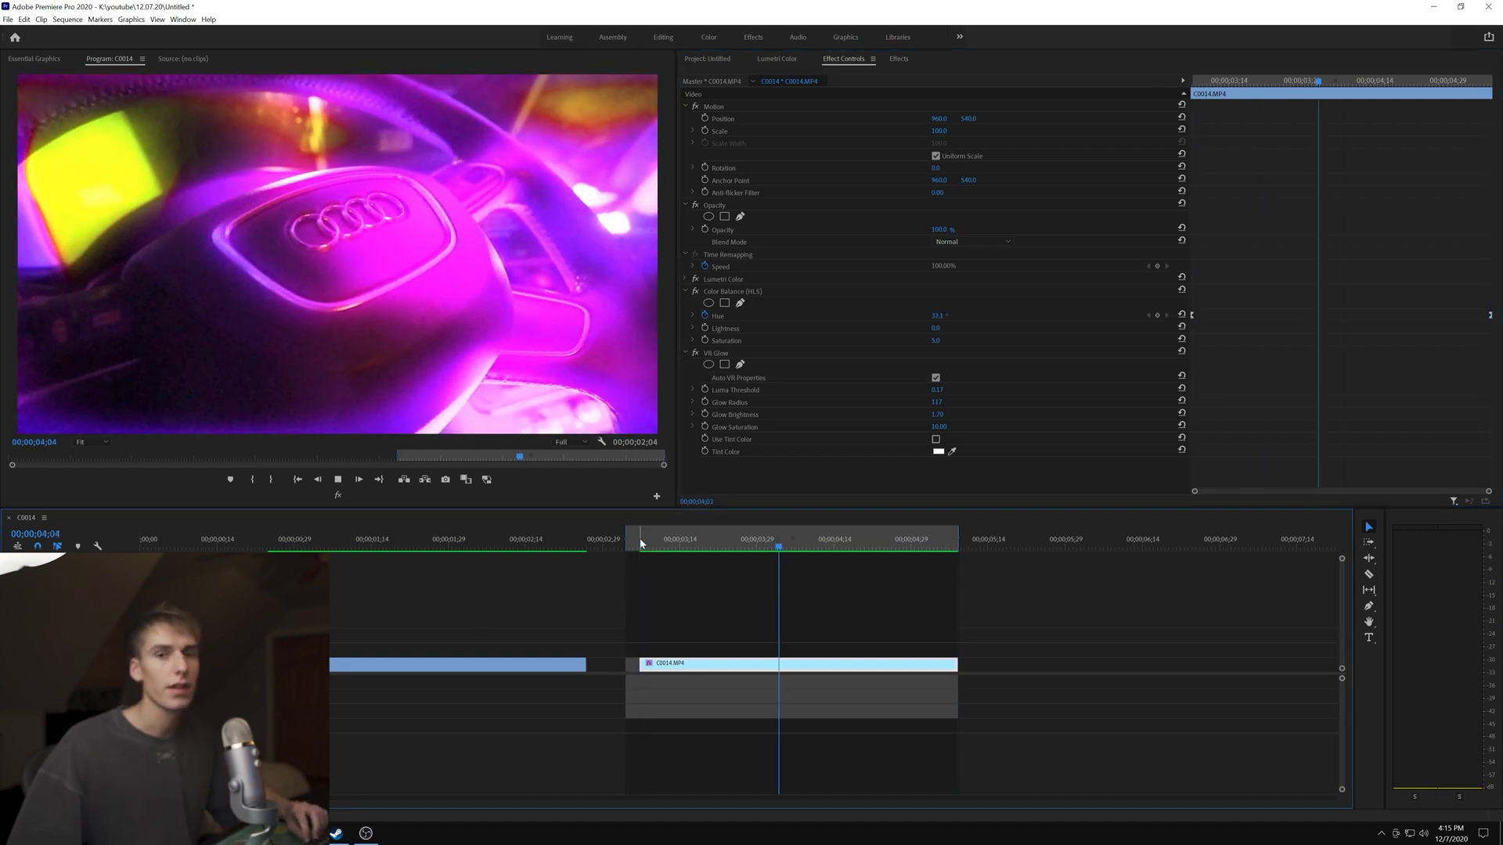
key("space")
Search the effects for "tu" and apply Turbulent Displace to the second C0014.MP4 clip
left_click(898, 59)
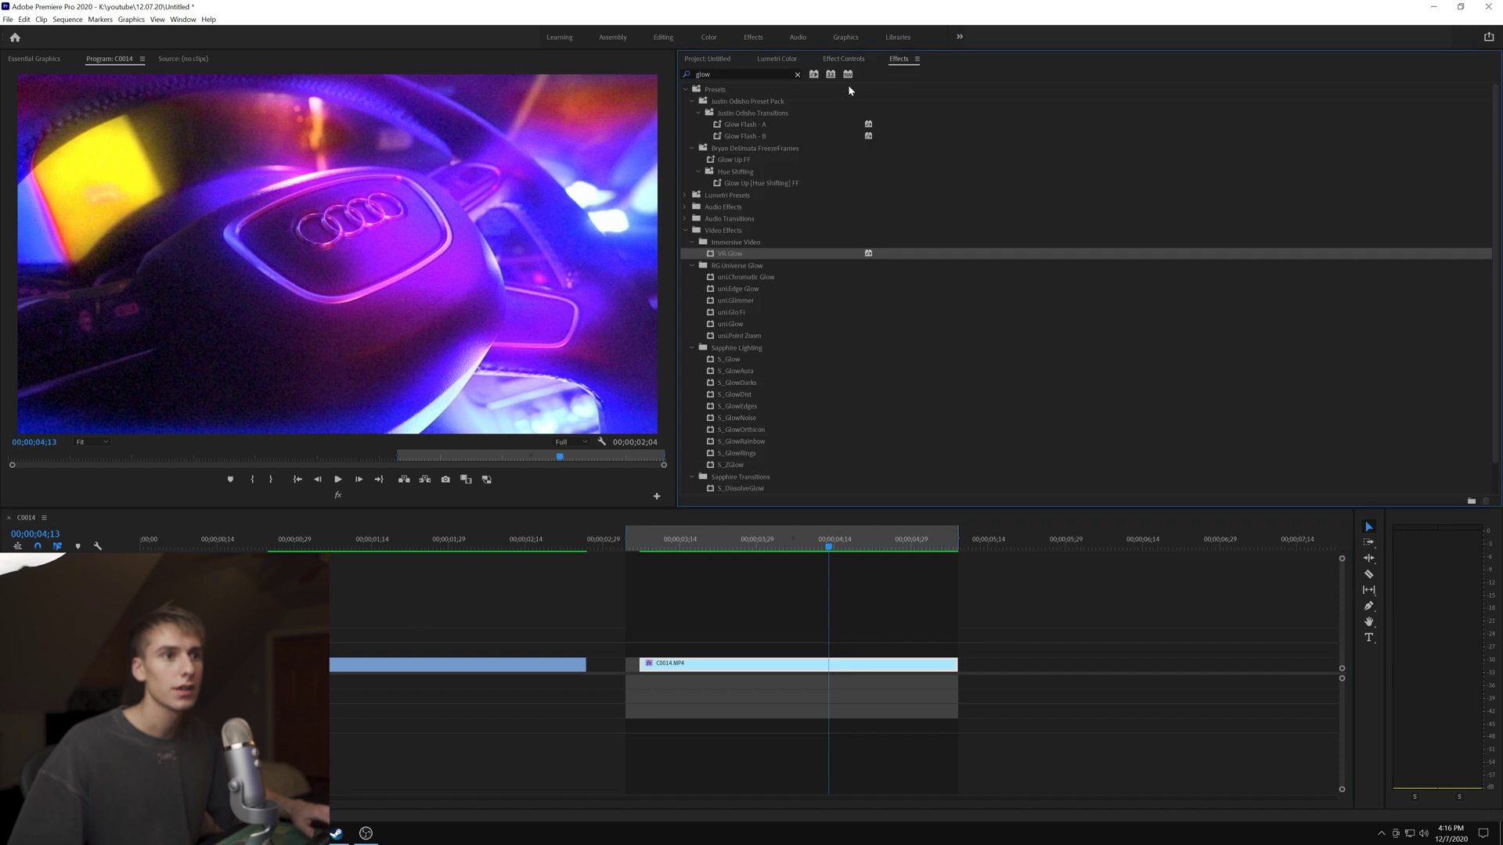
double_click(726, 75)
type("tu")
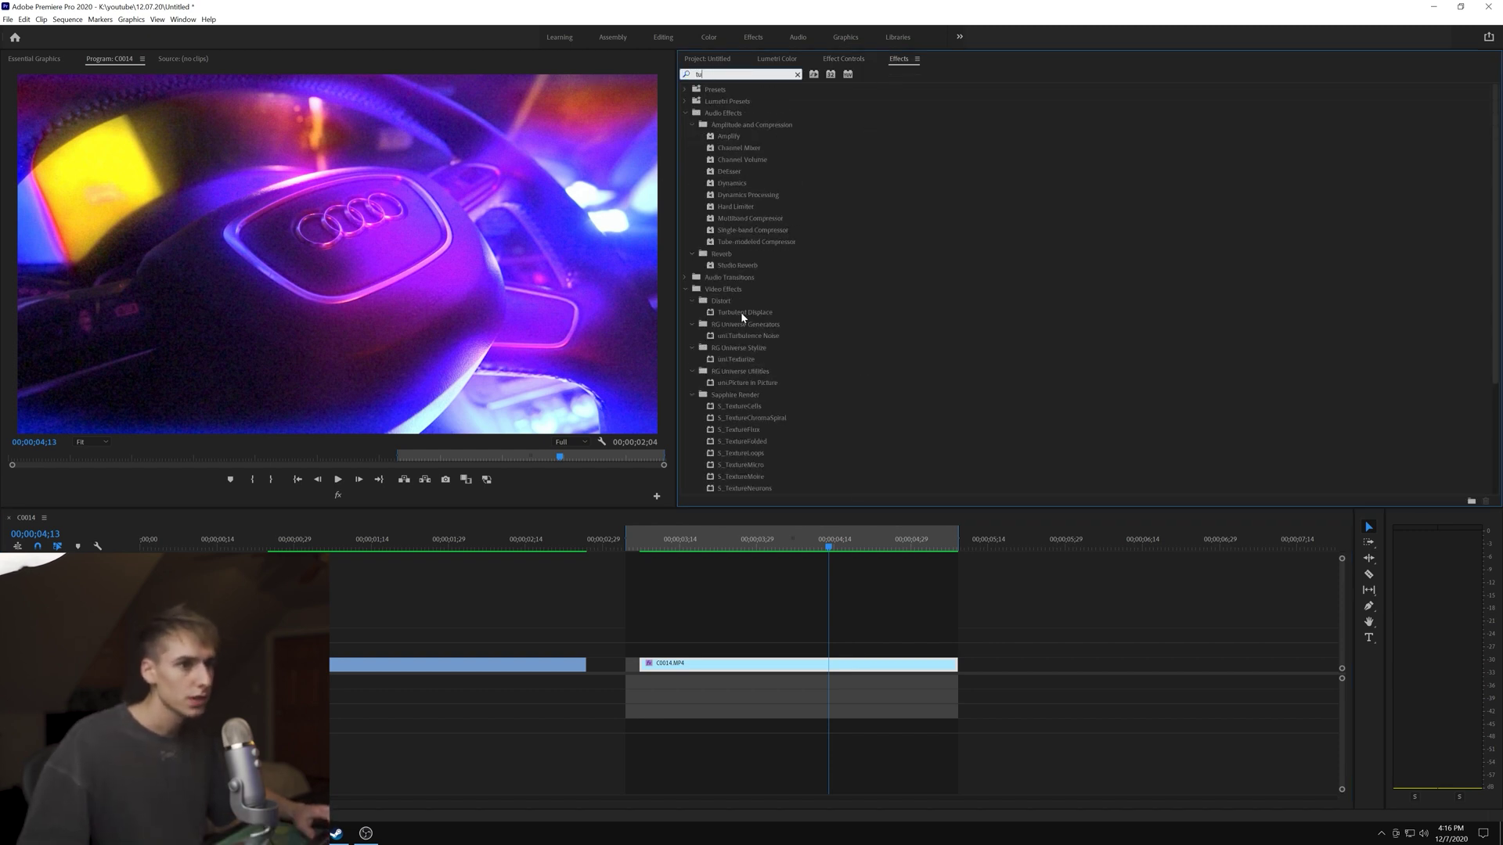
left_click_drag(740, 312, 676, 665)
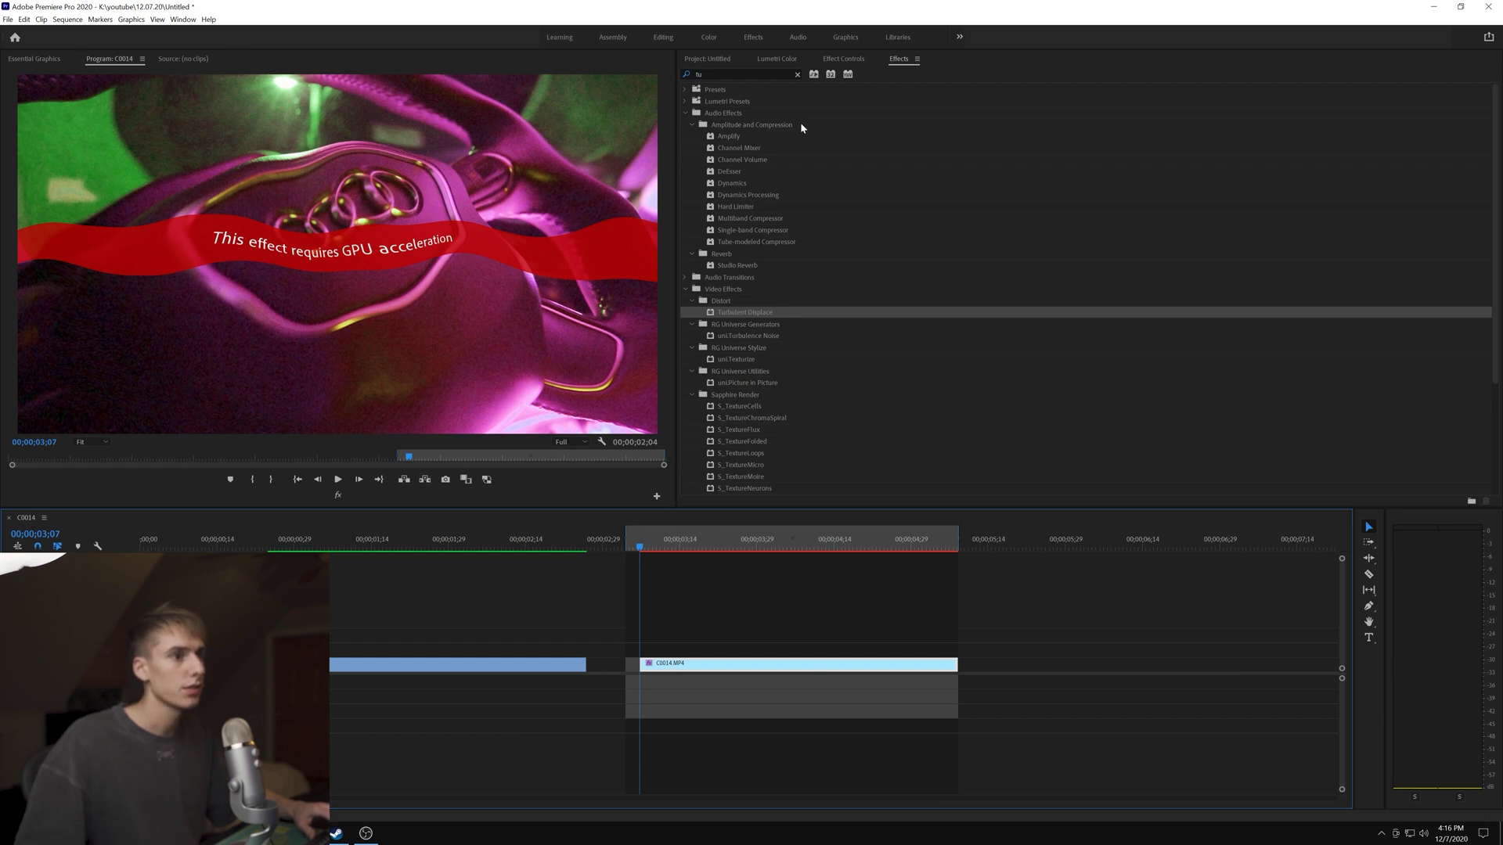
Collapse the VR Glow and Color Balance (HLS) settings and move Turbulent Displace above Lumetri Color in the effect order
left_click(844, 59)
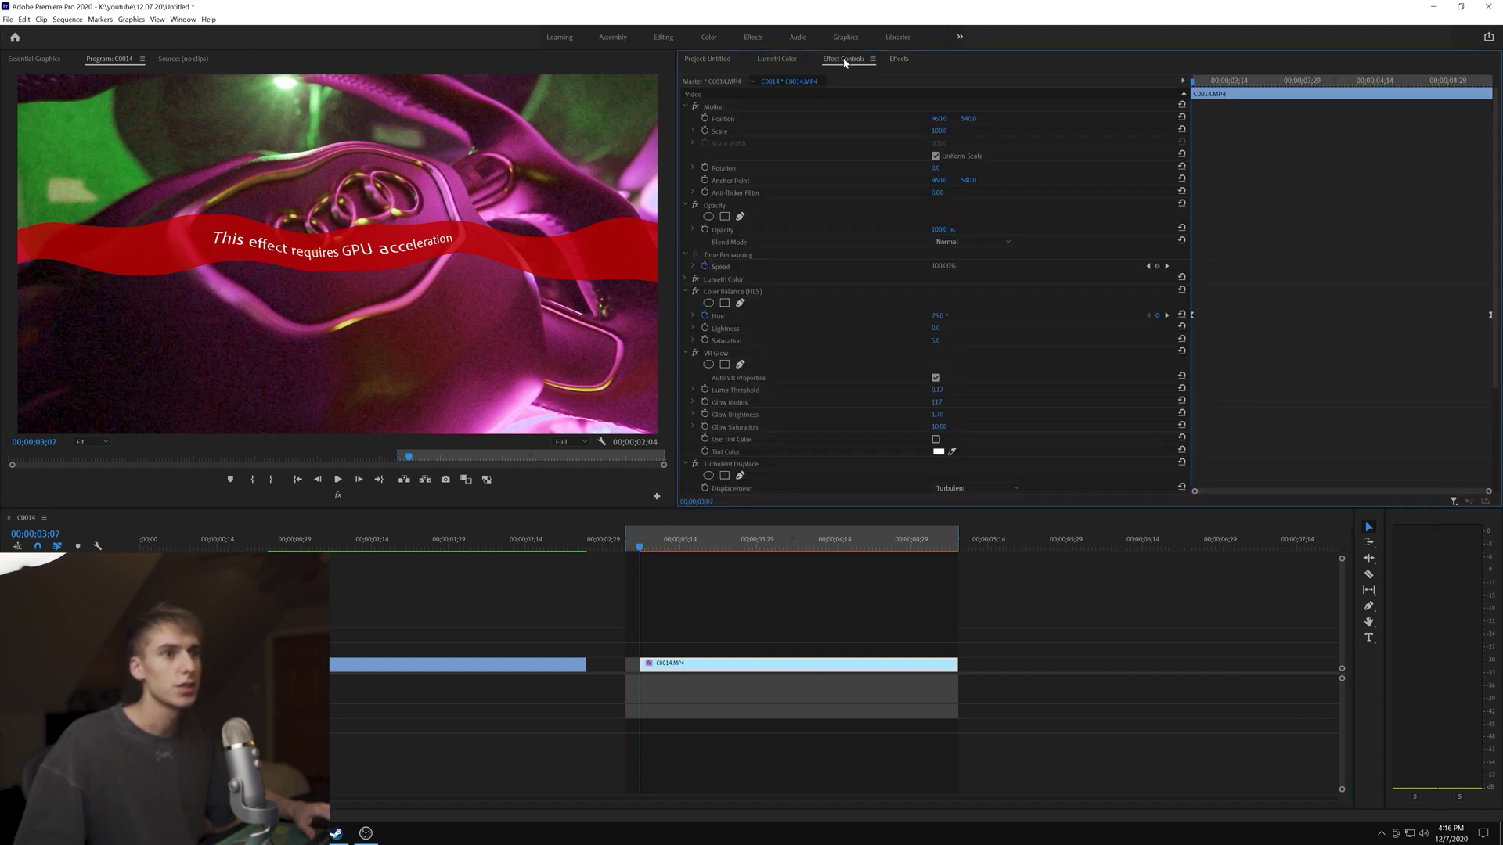
left_click(685, 352)
left_click(684, 291)
left_click_drag(709, 315, 712, 274)
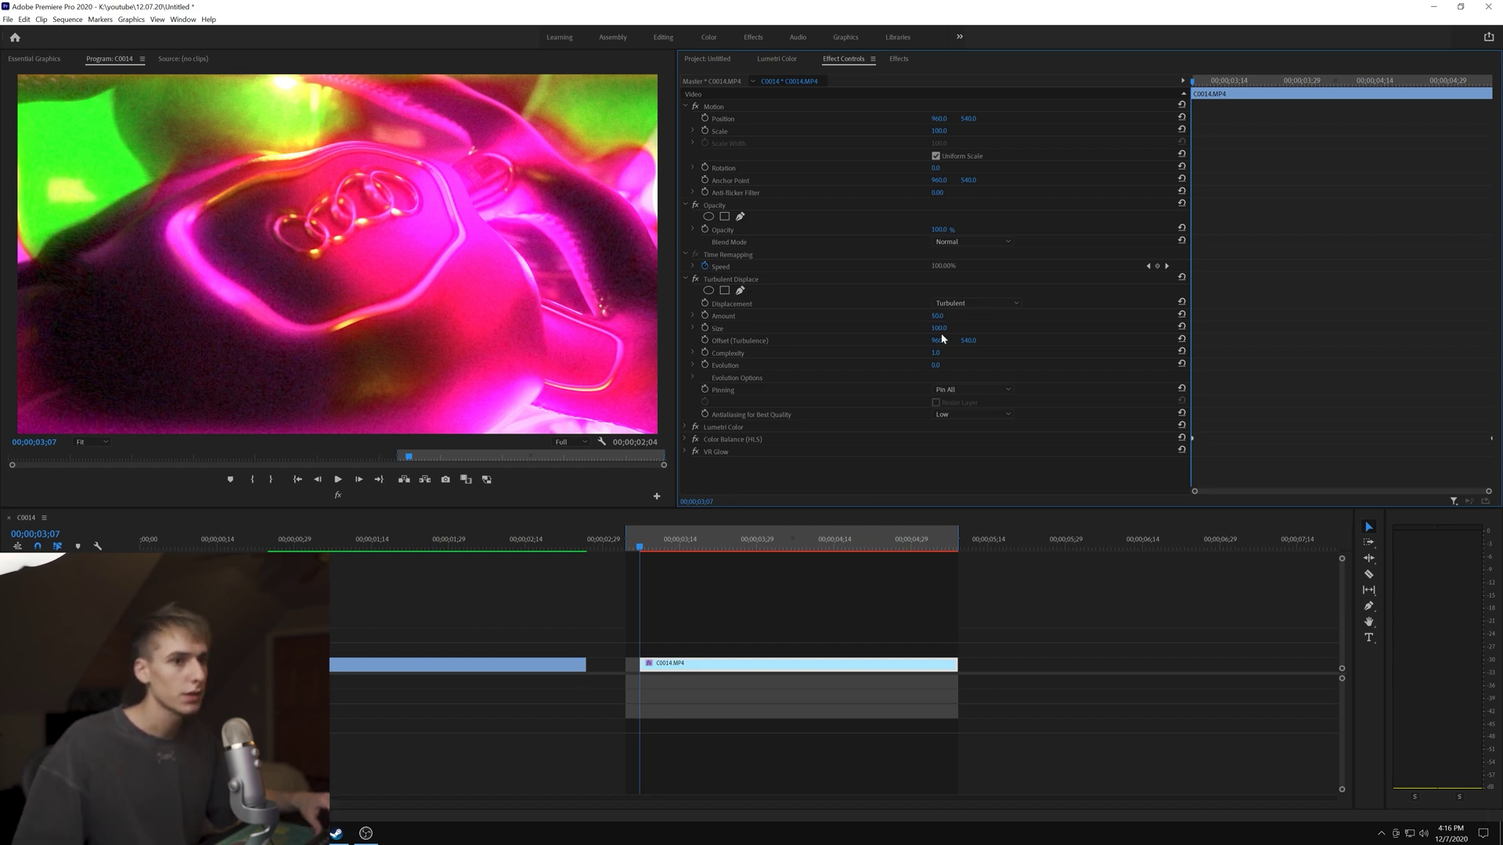
Raise the Turbulent Displace Size to about 192 and start keyframing it from the clip's first frame
left_click_drag(938, 328, 1010, 328)
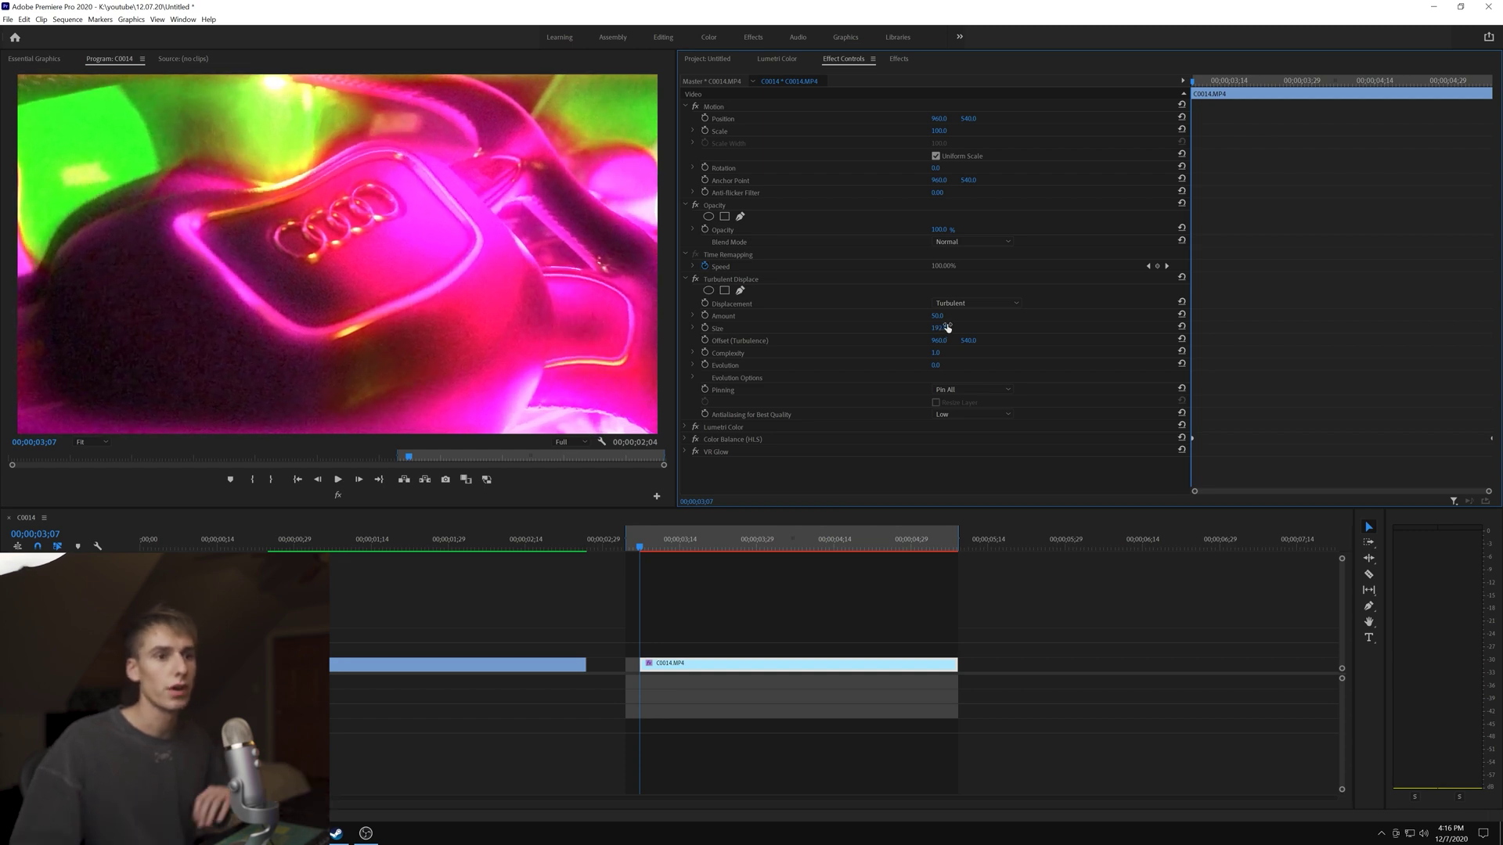
left_click_drag(944, 328, 1057, 332)
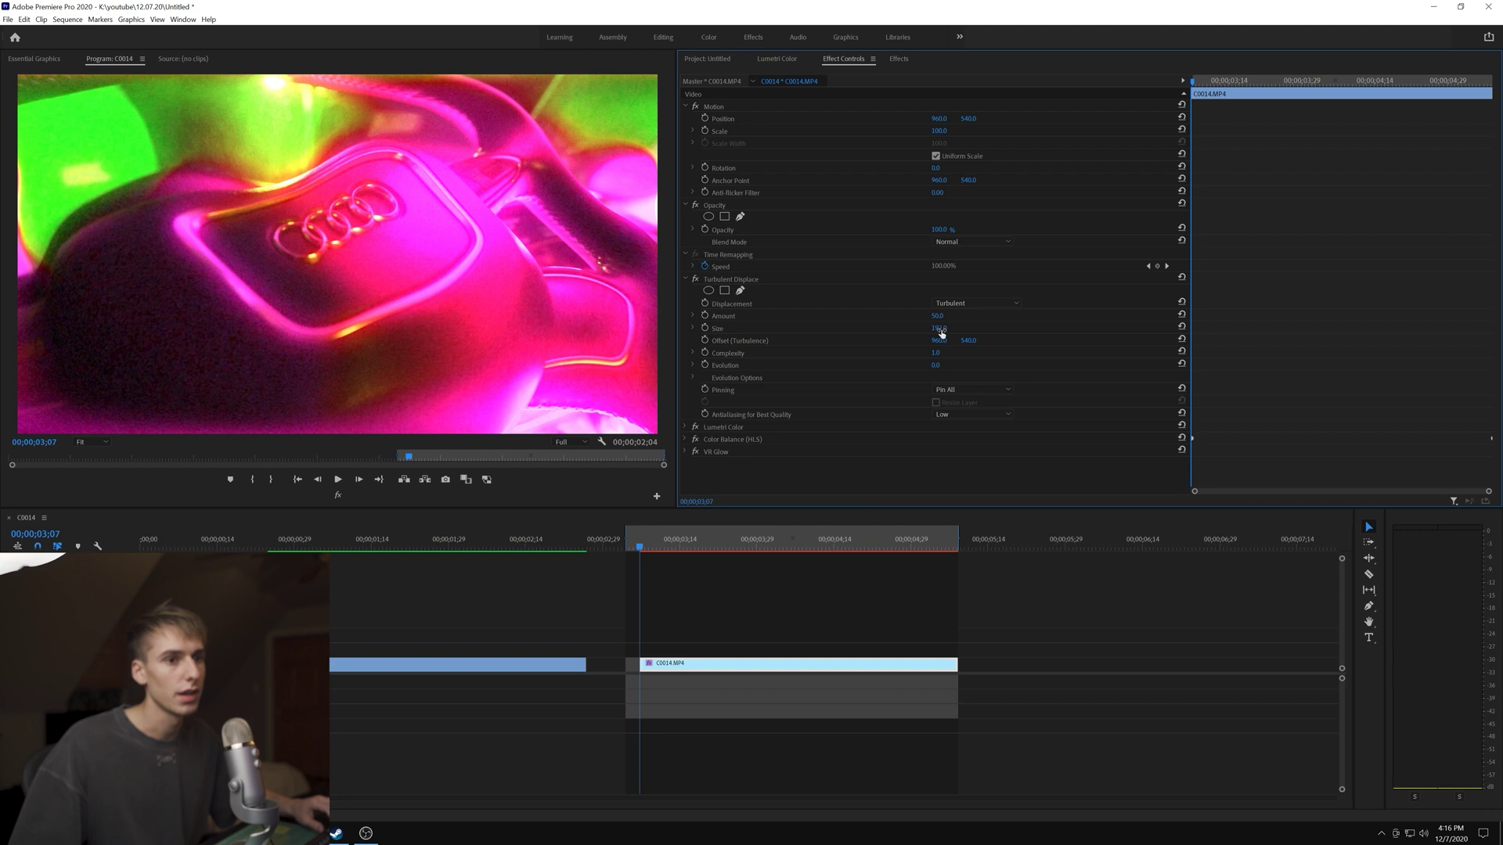
left_click(704, 328)
Add a second Turbulent Displace Size keyframe with a value of 150 and move it to the clip's end
left_click(1270, 81)
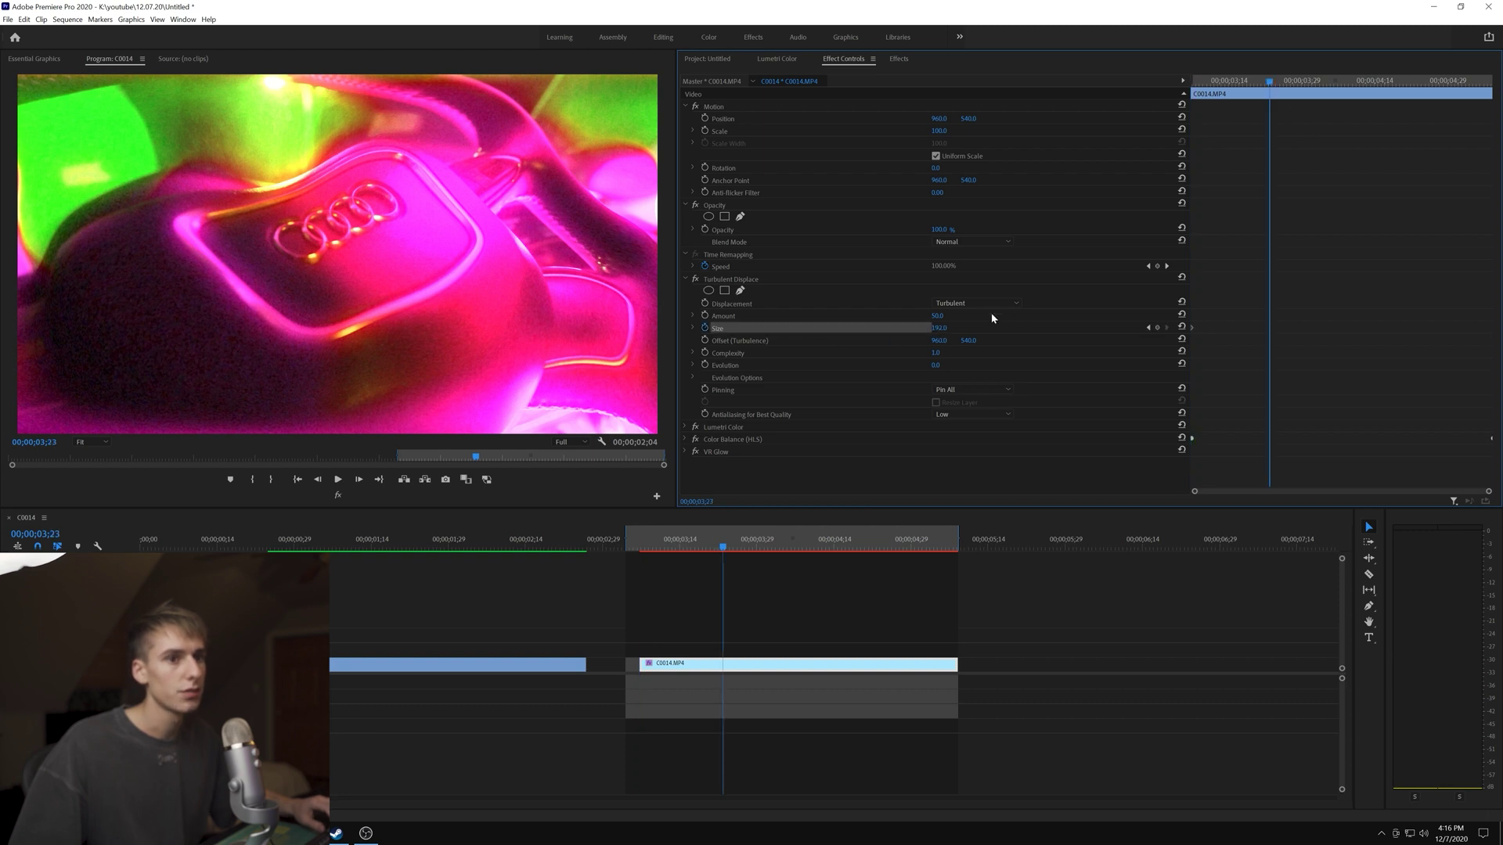
left_click(940, 328)
type("150")
key("Return")
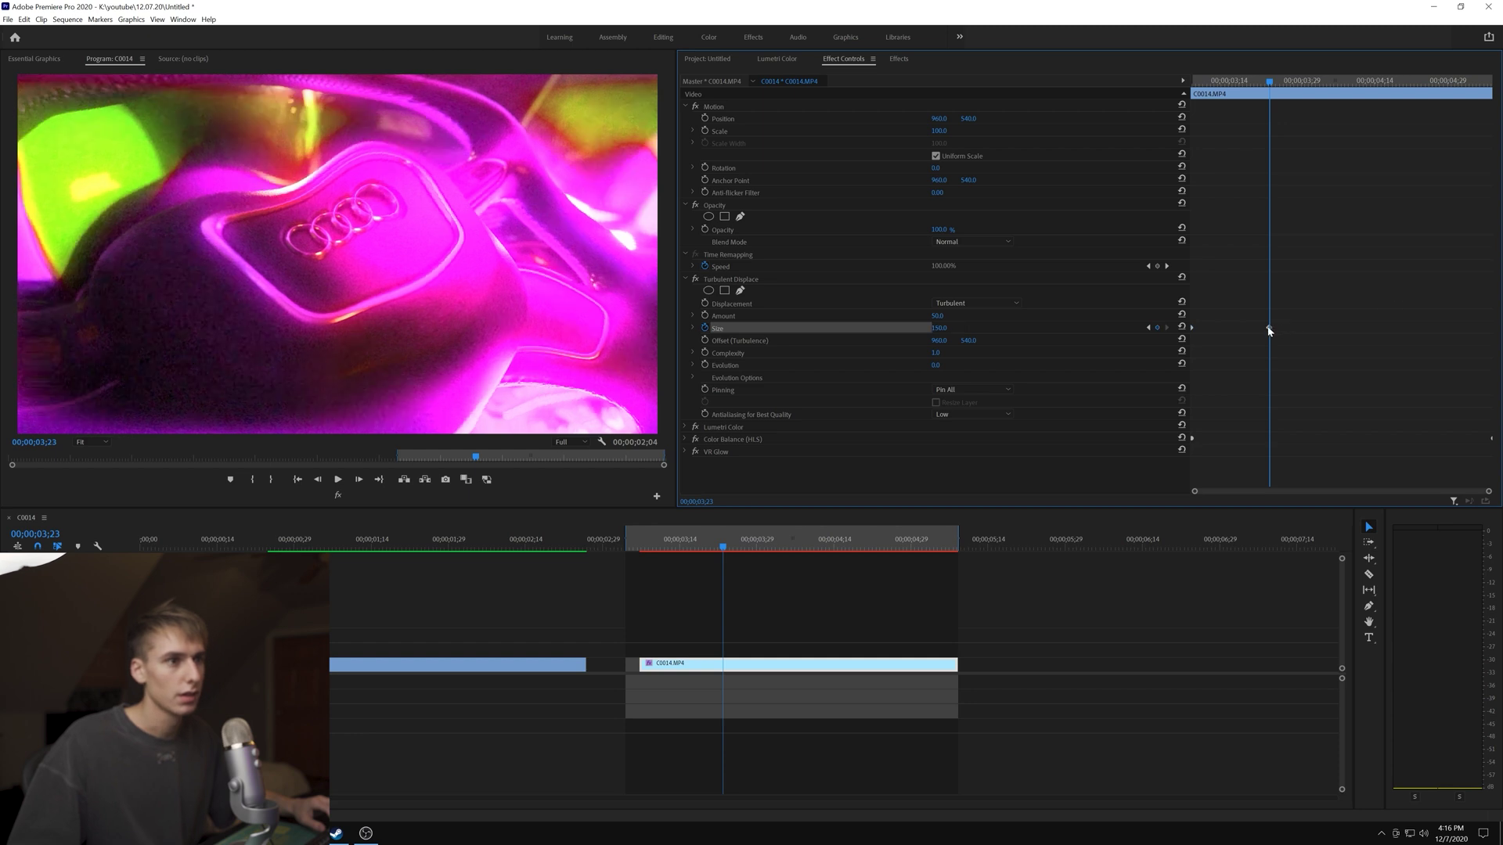
left_click_drag(1369, 329, 1492, 325)
Keyframe the Turbulent Displace Amount from the clip's start and place a second keyframe of 20 at the clip's end
left_click(1193, 82)
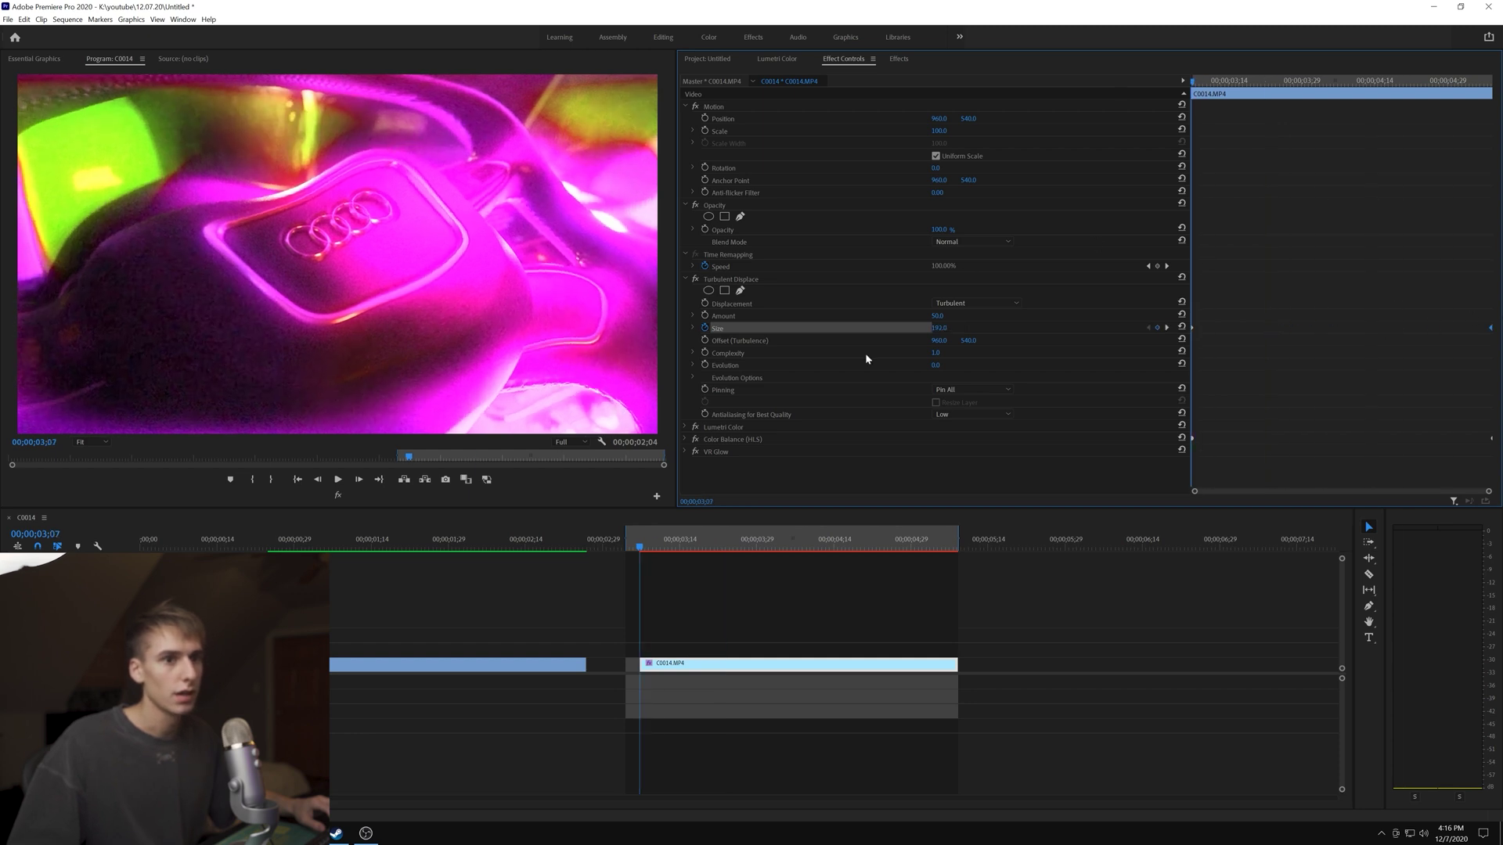
left_click(705, 316)
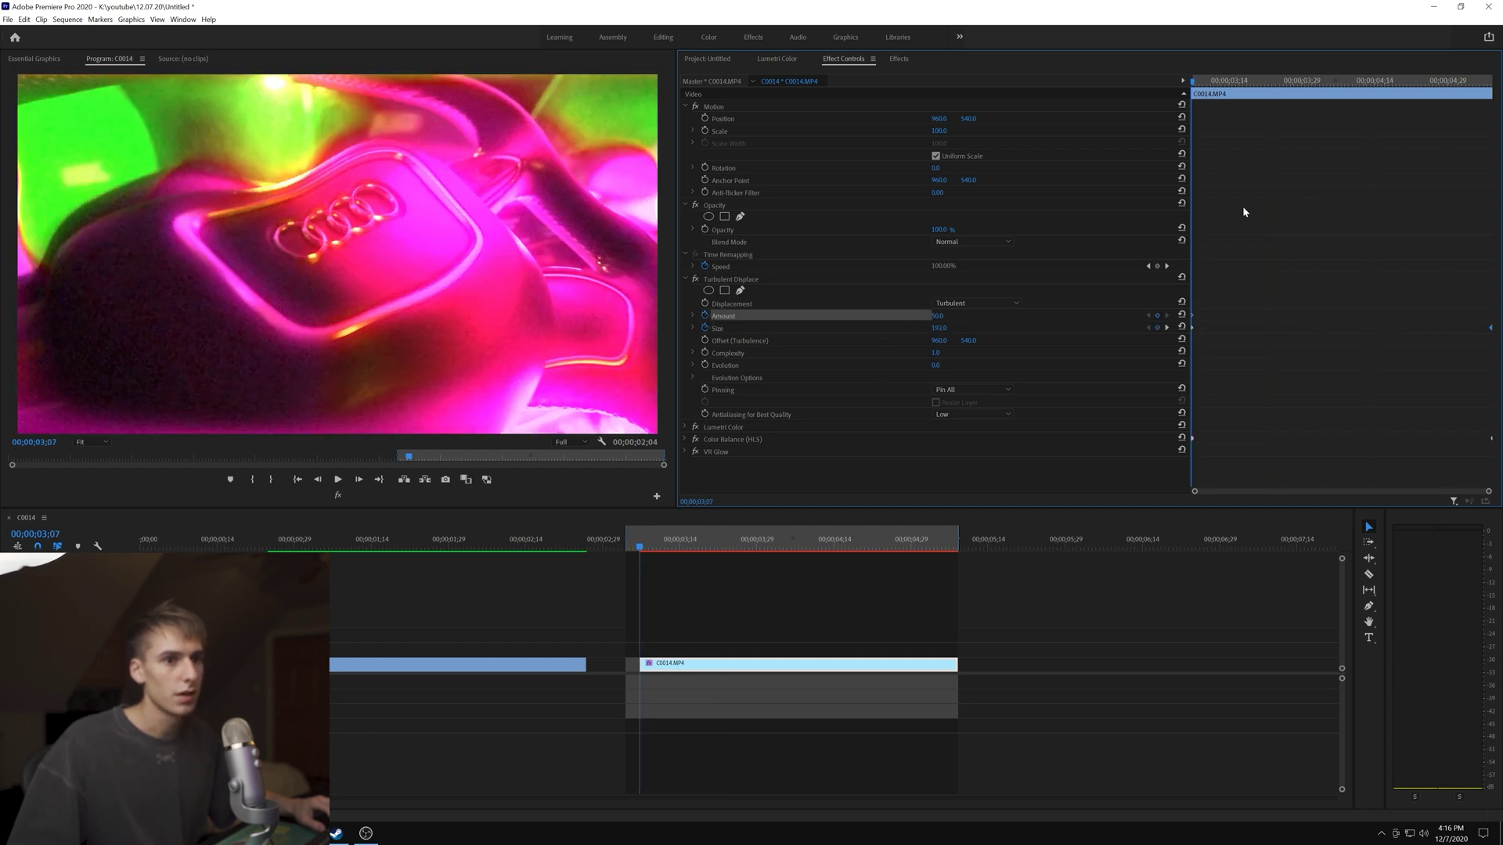
left_click(1291, 80)
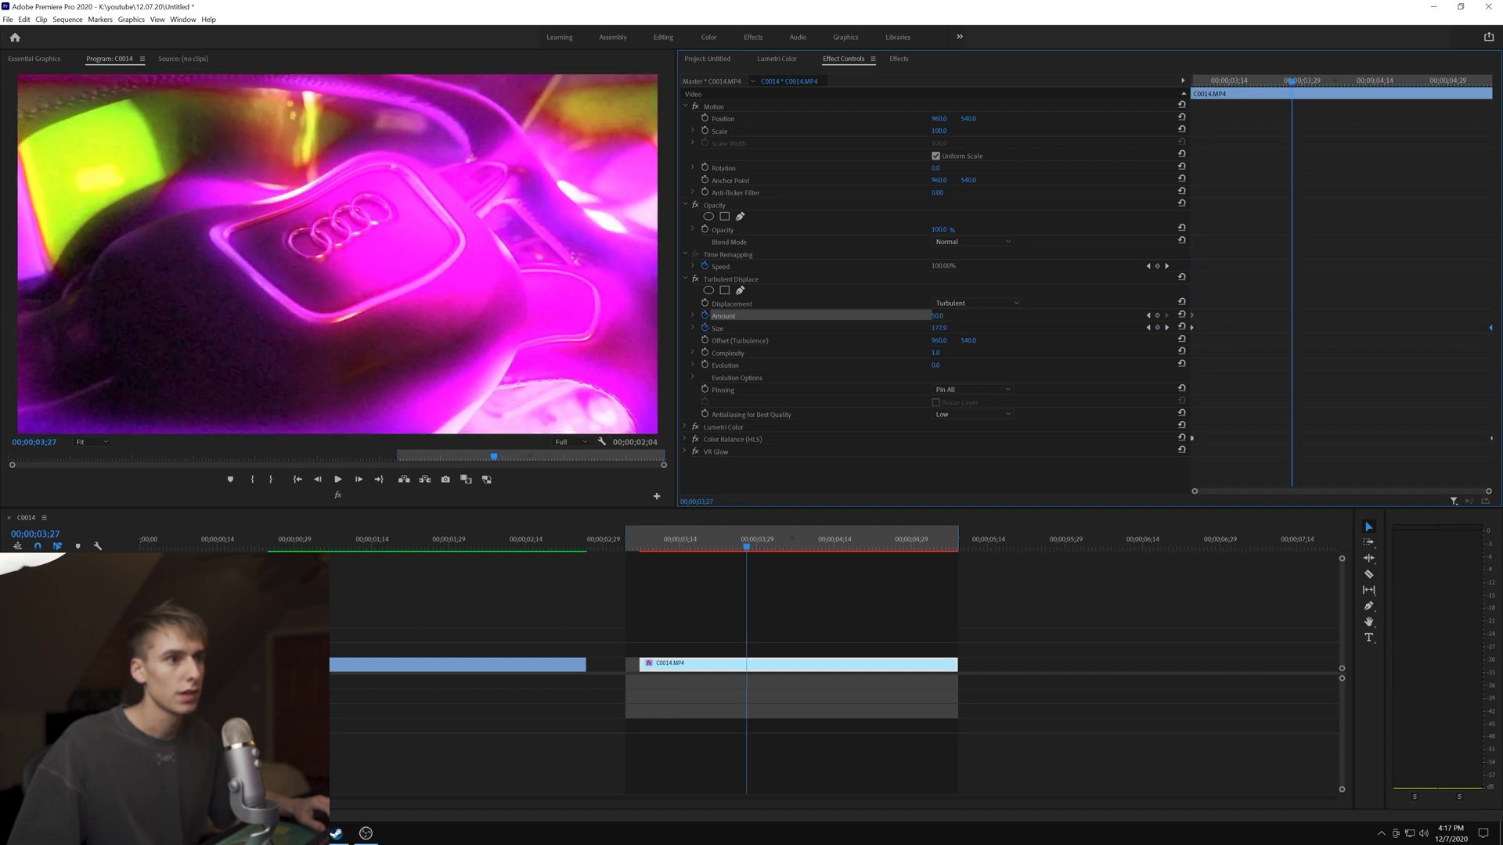
left_click_drag(937, 316, 914, 316)
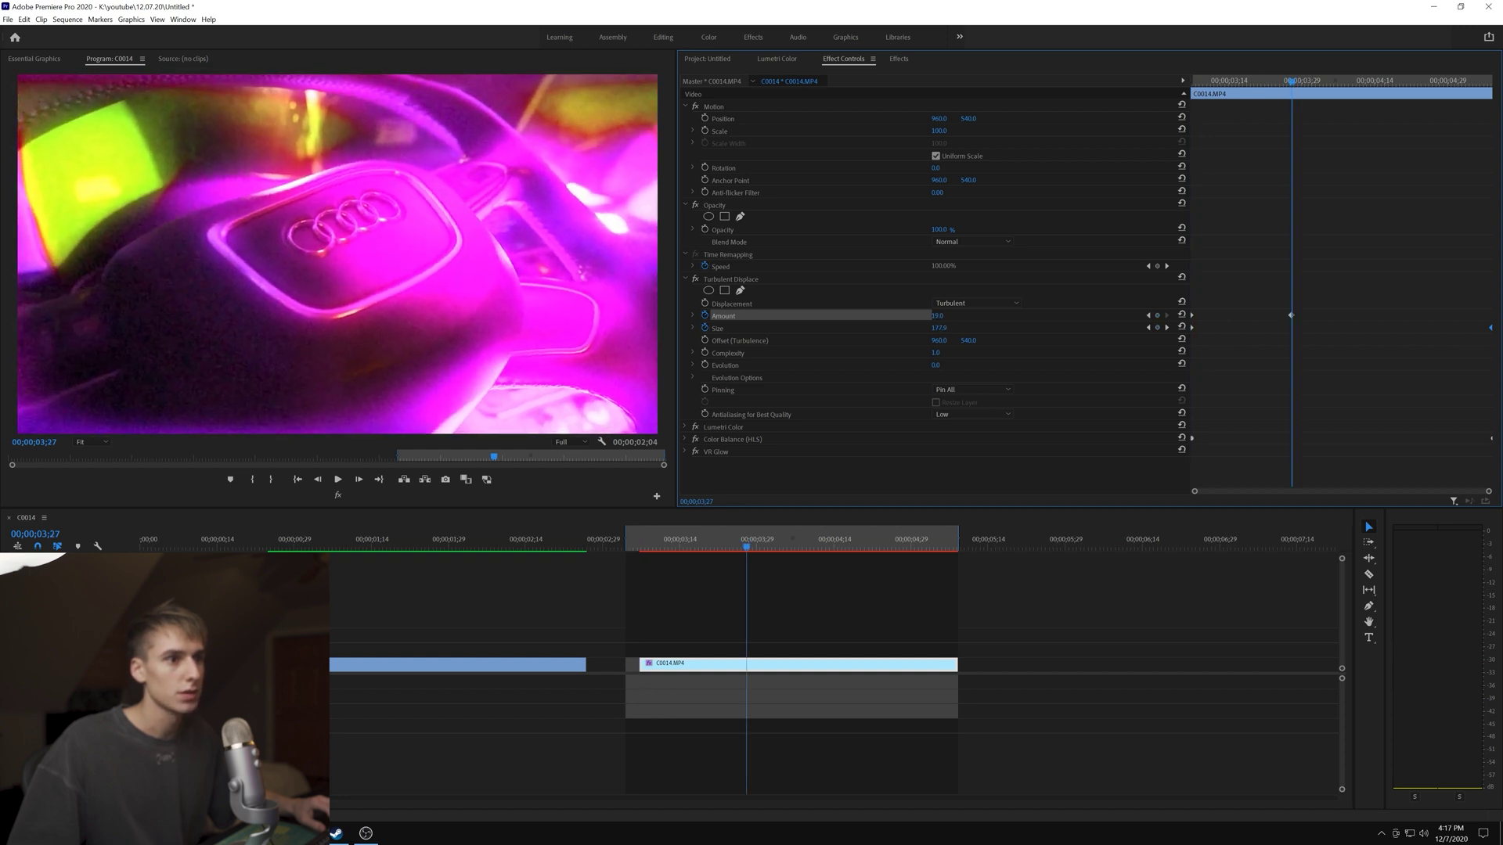
left_click(1291, 316)
key("Delete")
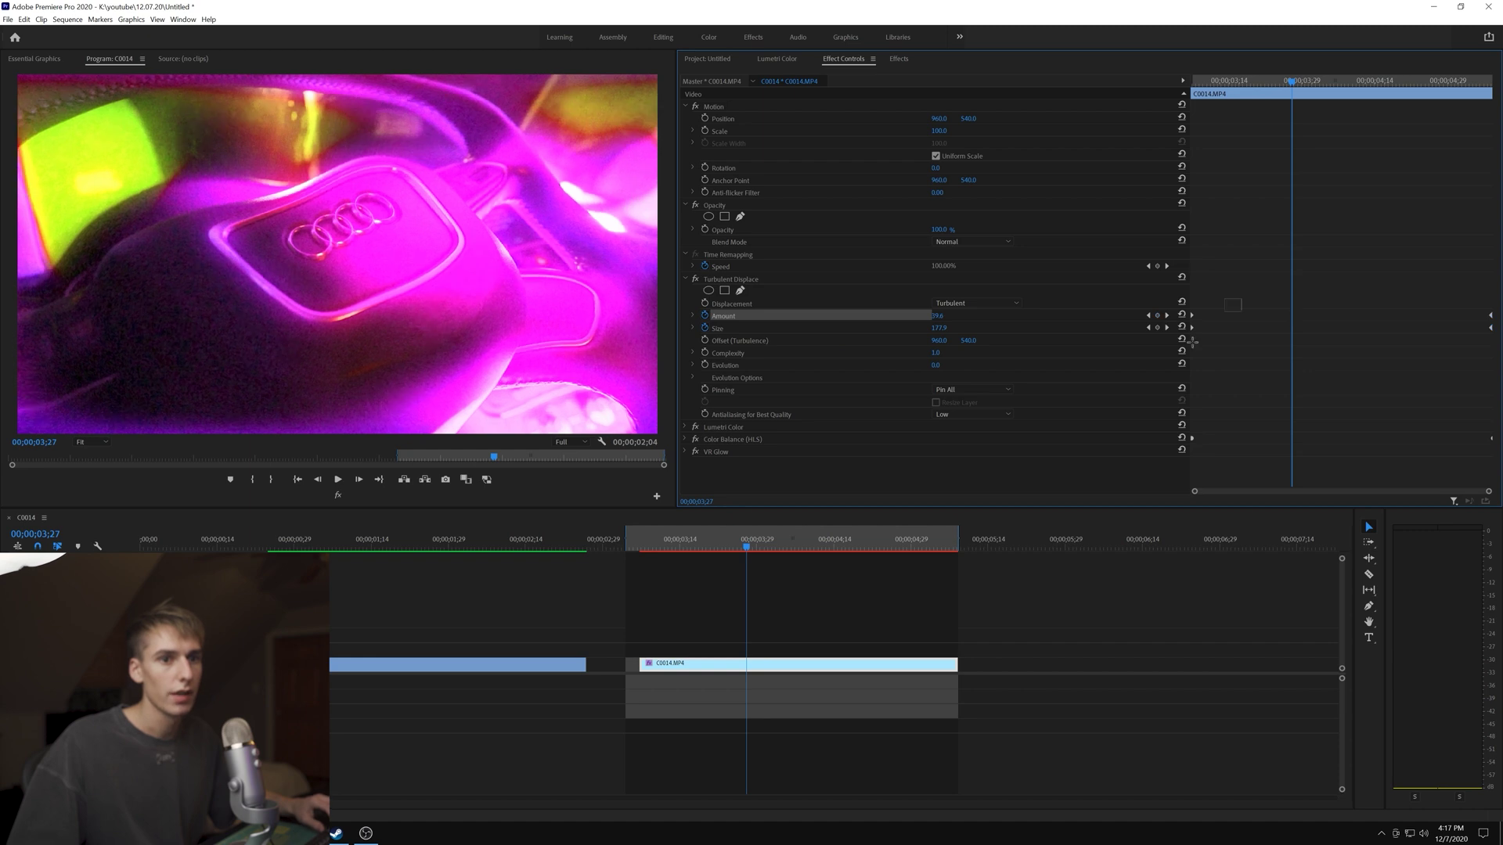
Apply eased interpolation to the Amount and Size keyframes, then render the effects preview from the clip's start
right_click(1491, 325)
left_click(1442, 428)
key("Up")
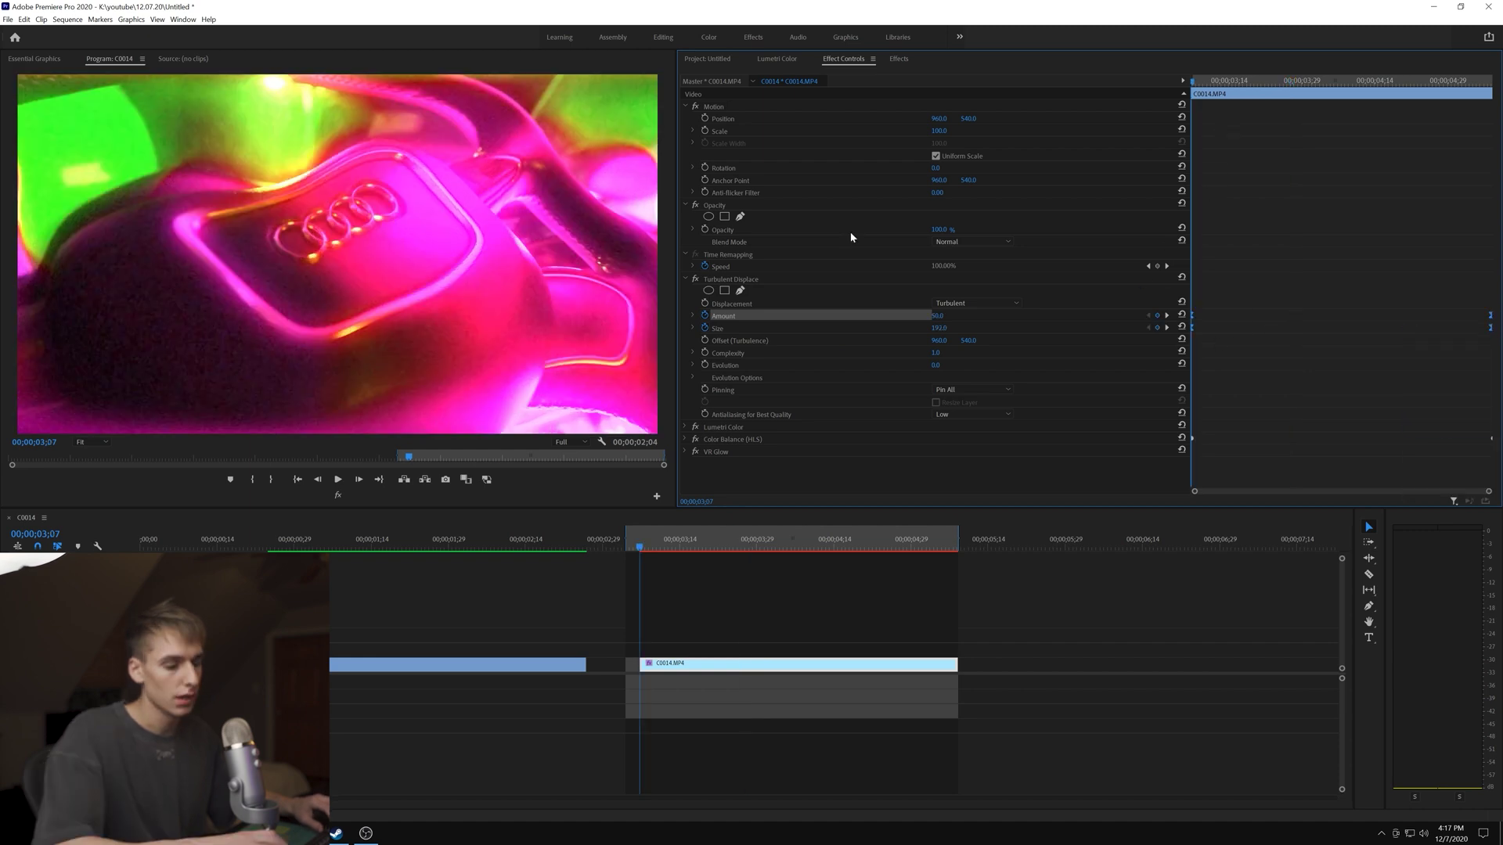
key("Return")
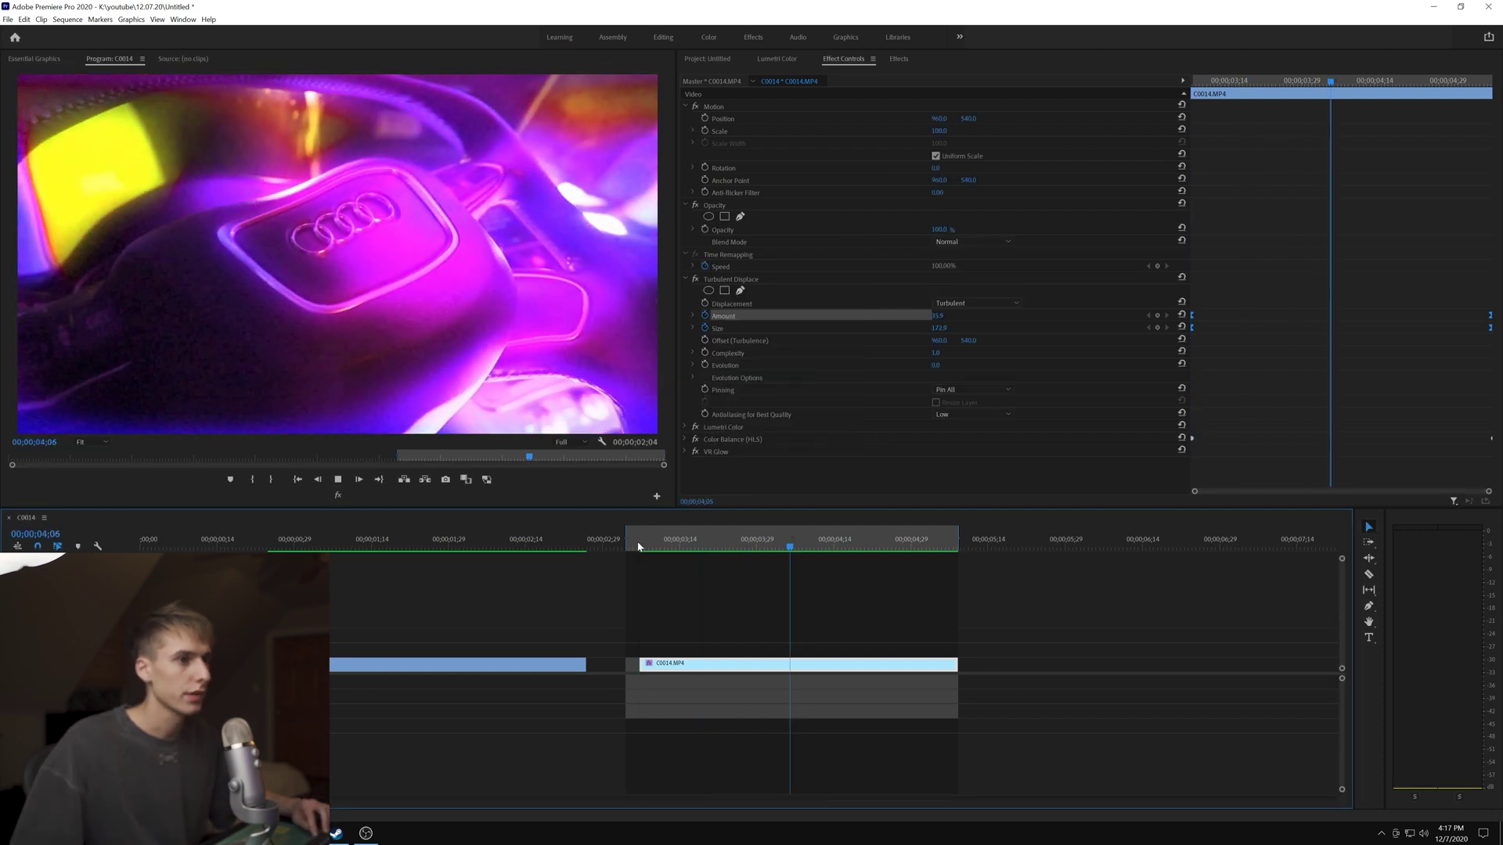
left_click(639, 546)
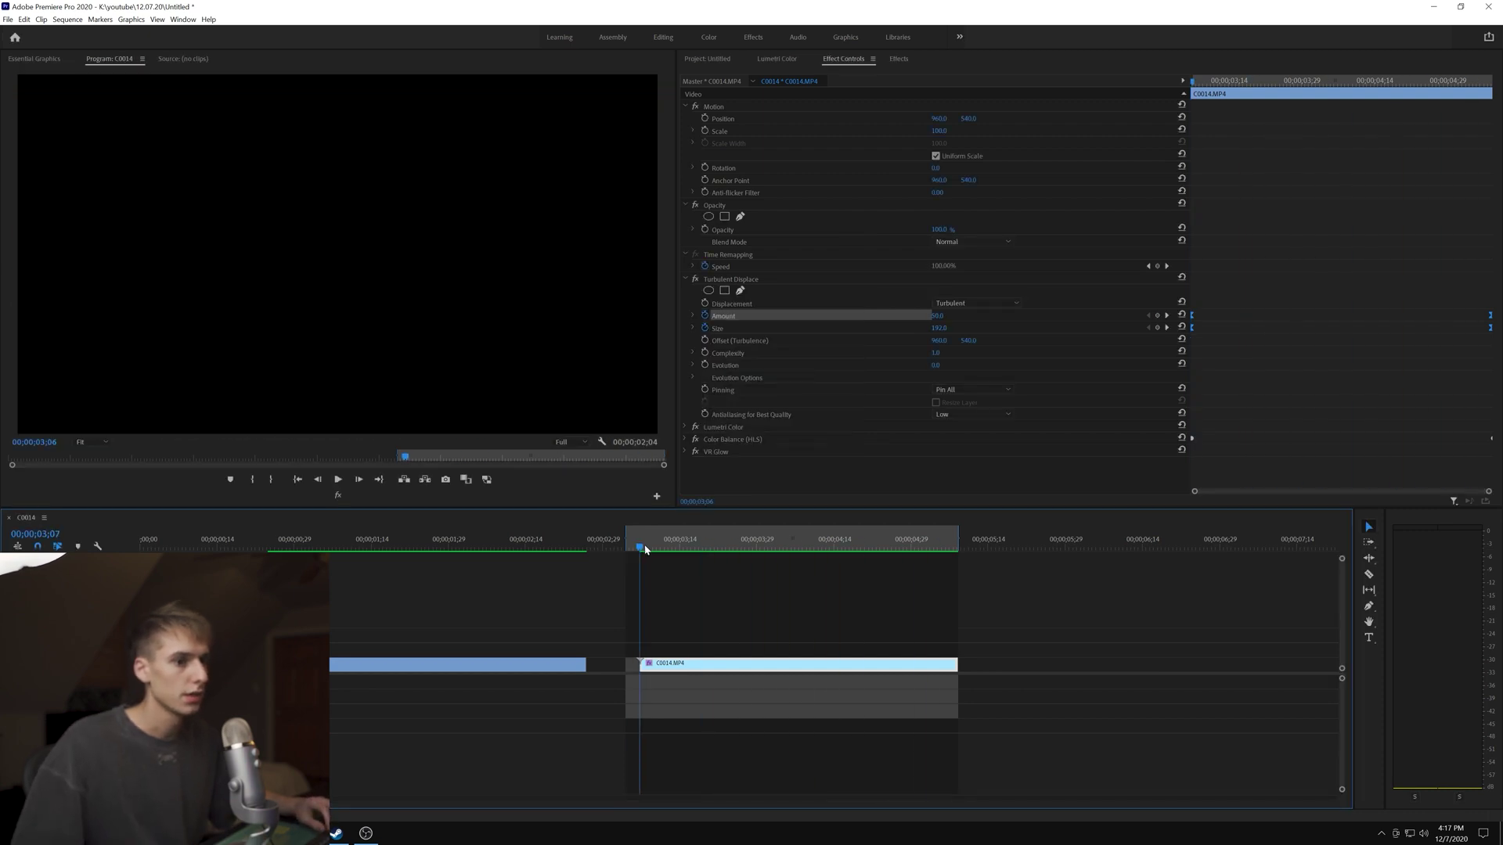
Increase the Turbulent Displace Amount at its first keyframe, keep the keyframes at the clip's start and render the preview again
left_click(754, 587)
left_click(724, 669)
key("Right")
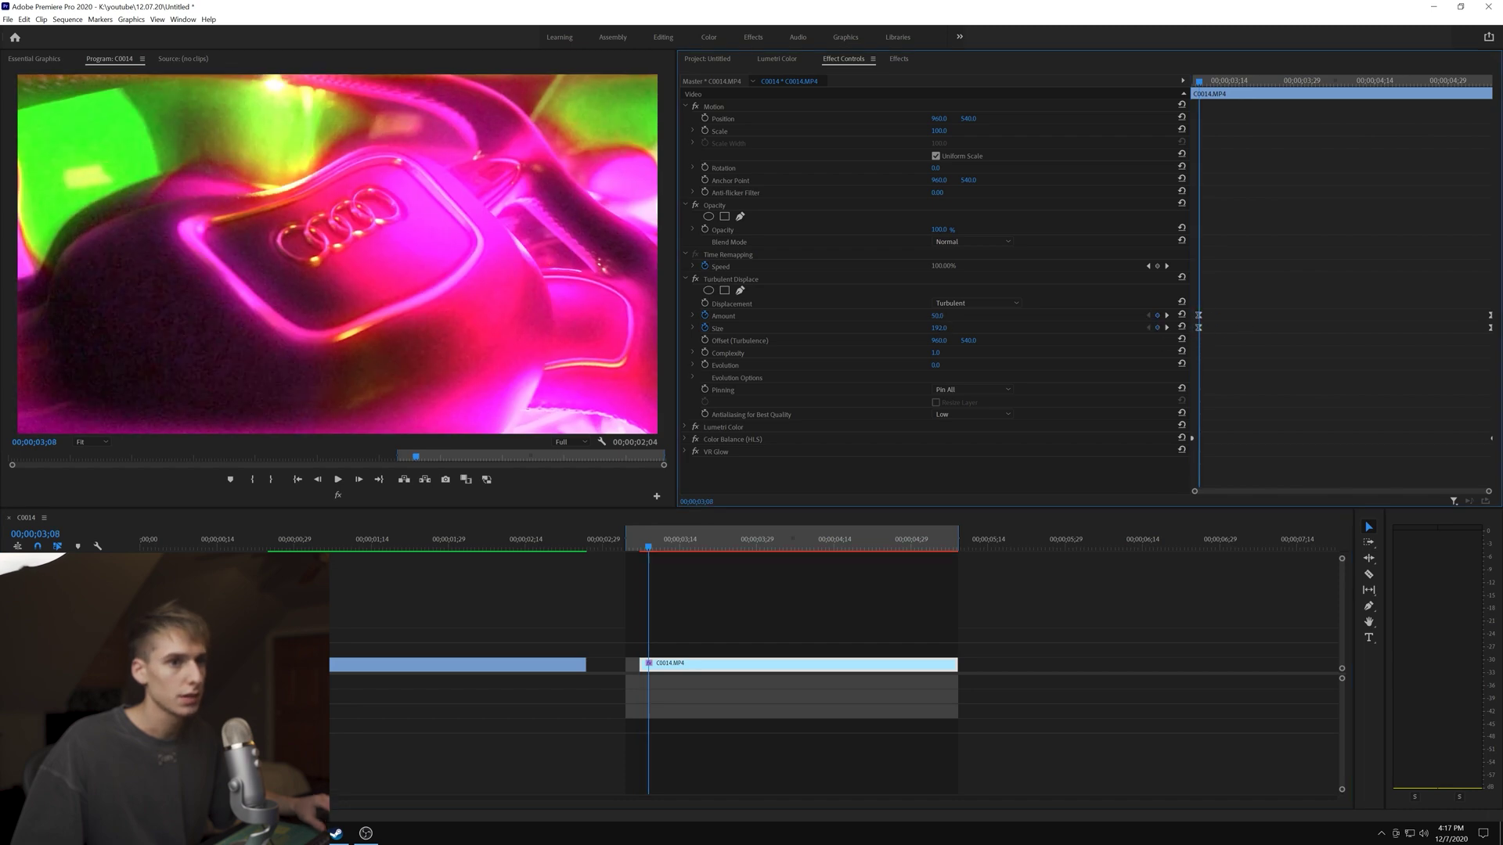
left_click_drag(1223, 305, 1185, 330)
key("Return")
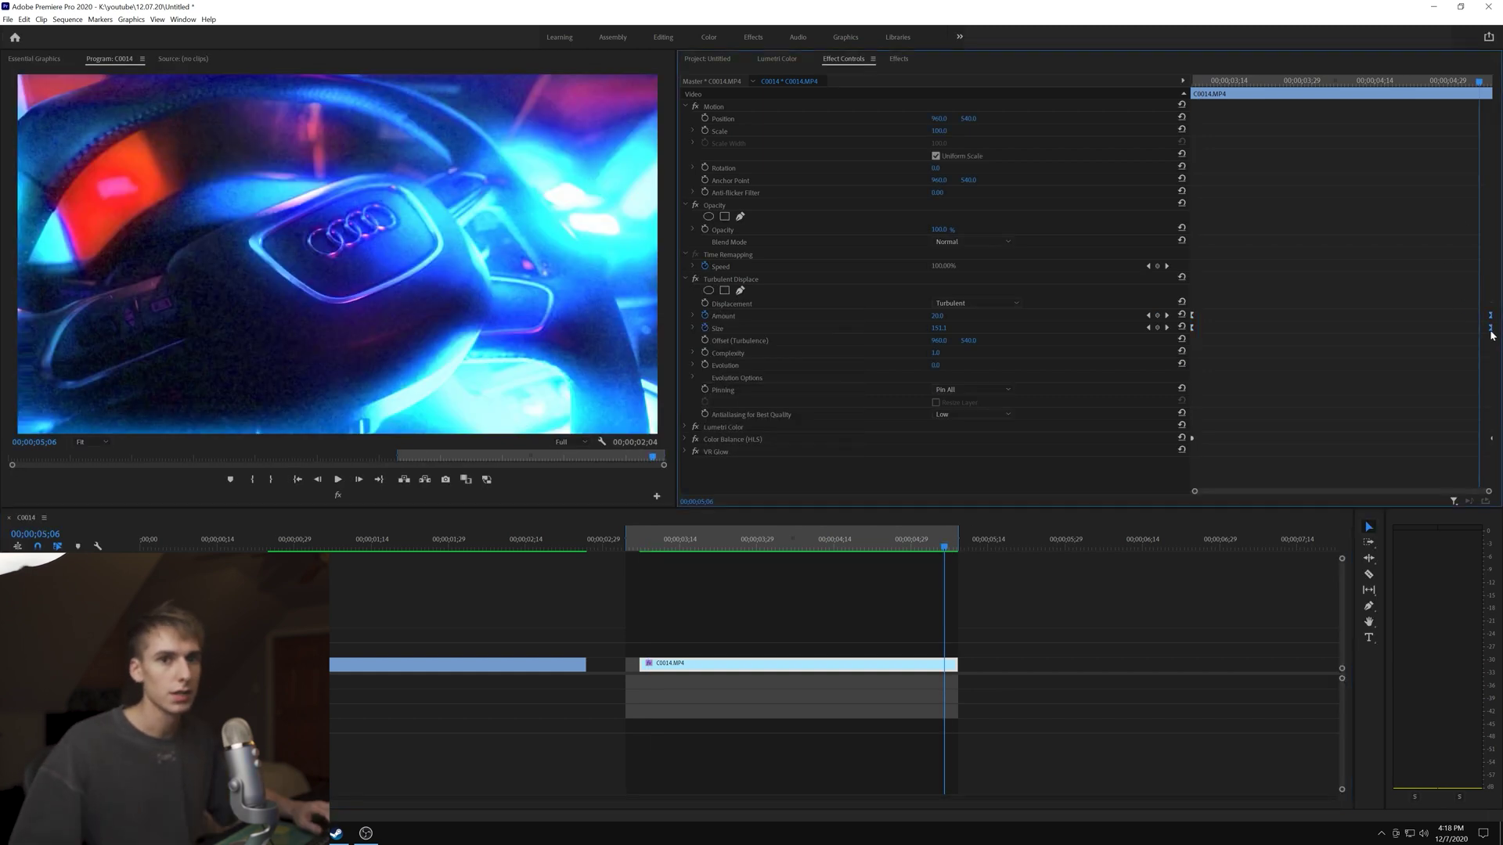
Adjust the Amount at the end keyframe with the playhead at 00;00;05;06, keep it at the clip's end and play back the result
left_click_drag(1490, 330, 1478, 330)
left_click(1452, 339)
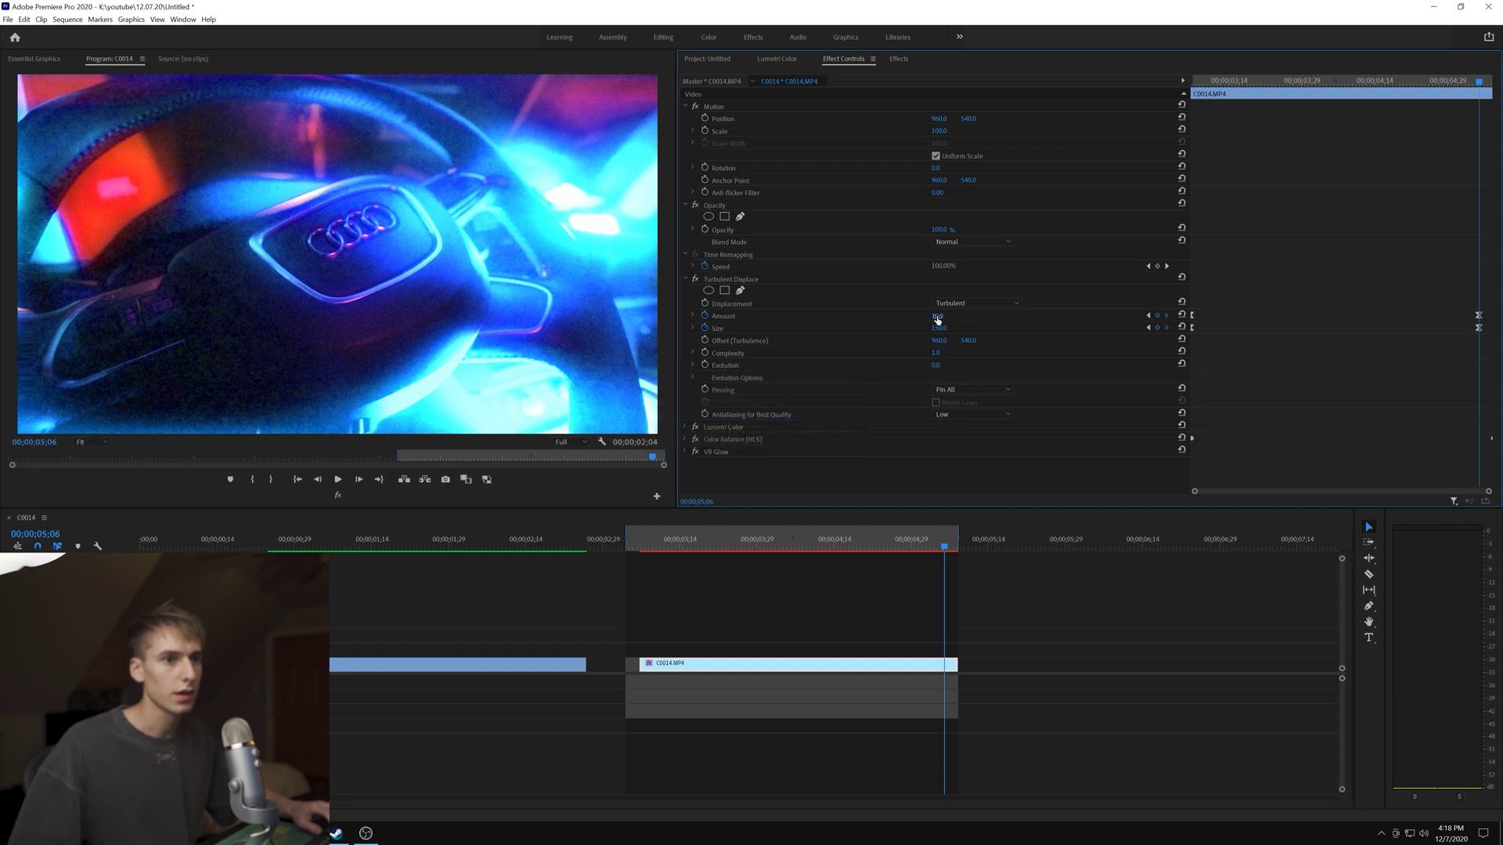
left_click_drag(937, 317, 922, 316)
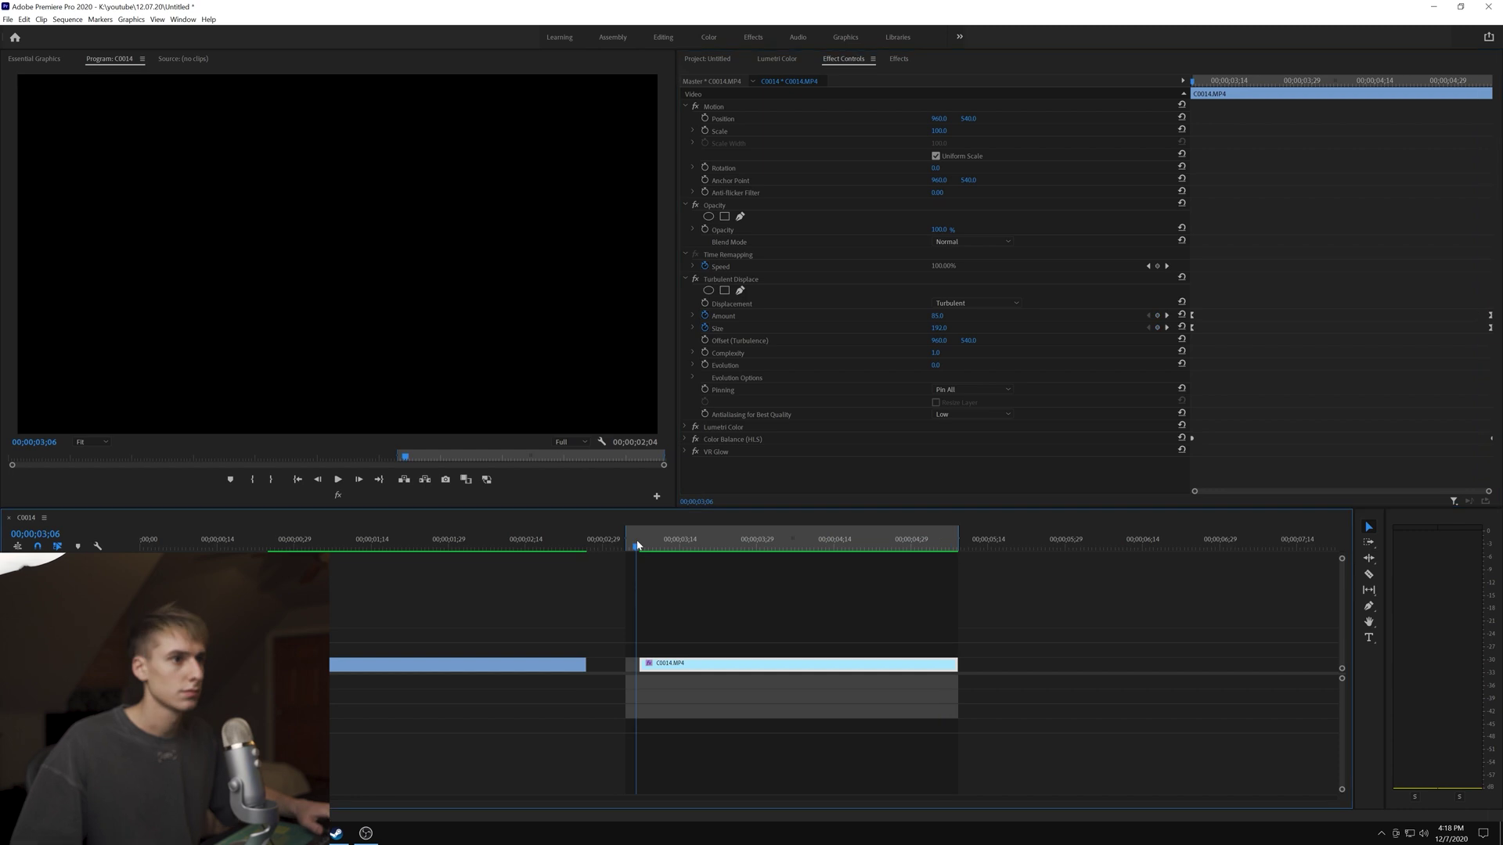
key("space")
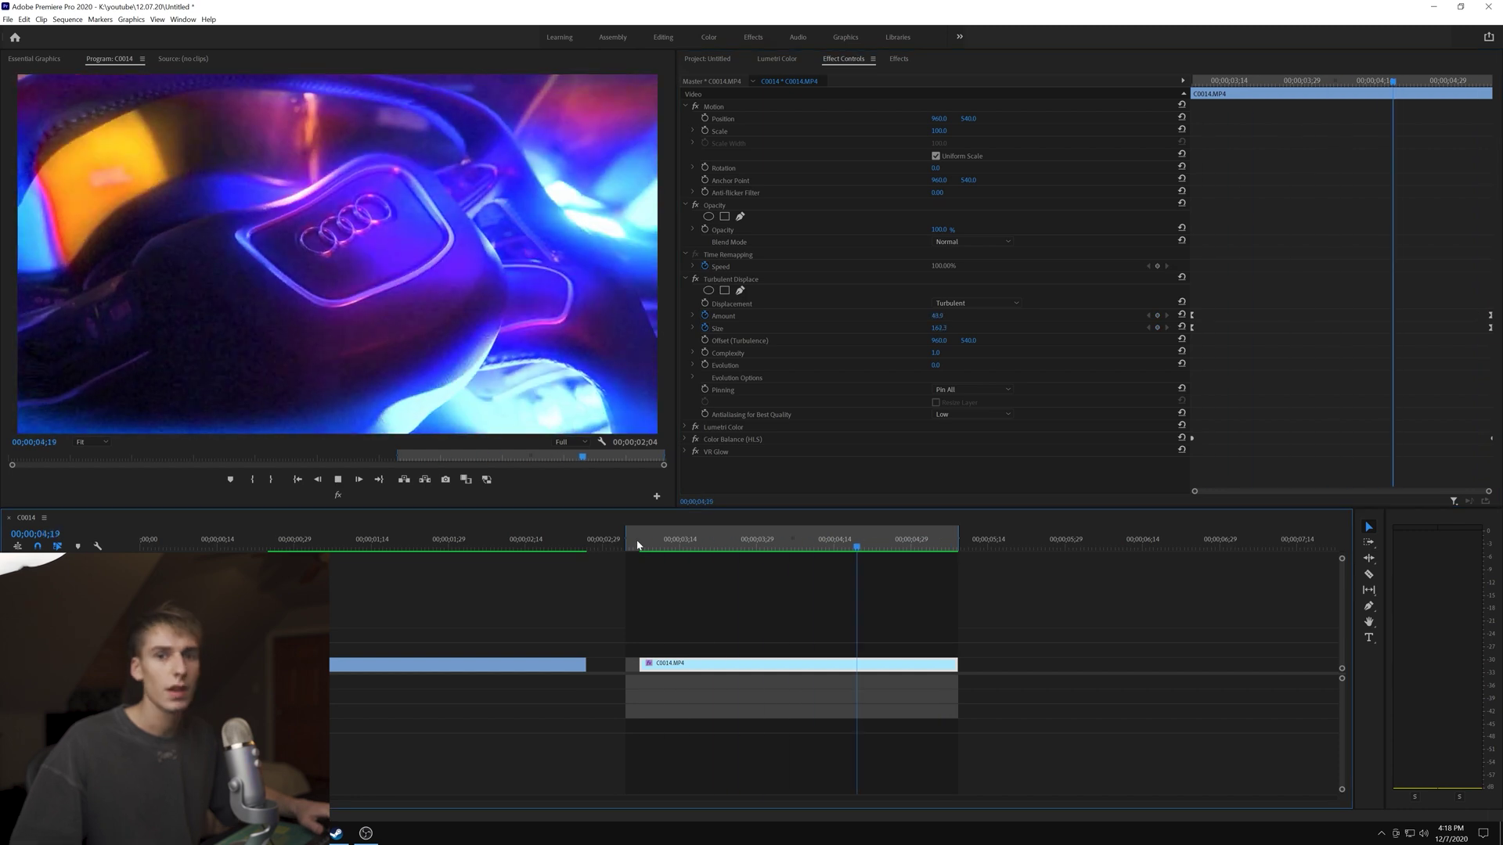
key("space")
Search the effects for "grain" and apply the Noise effect to the second C0014.MP4 clip
left_click(899, 59)
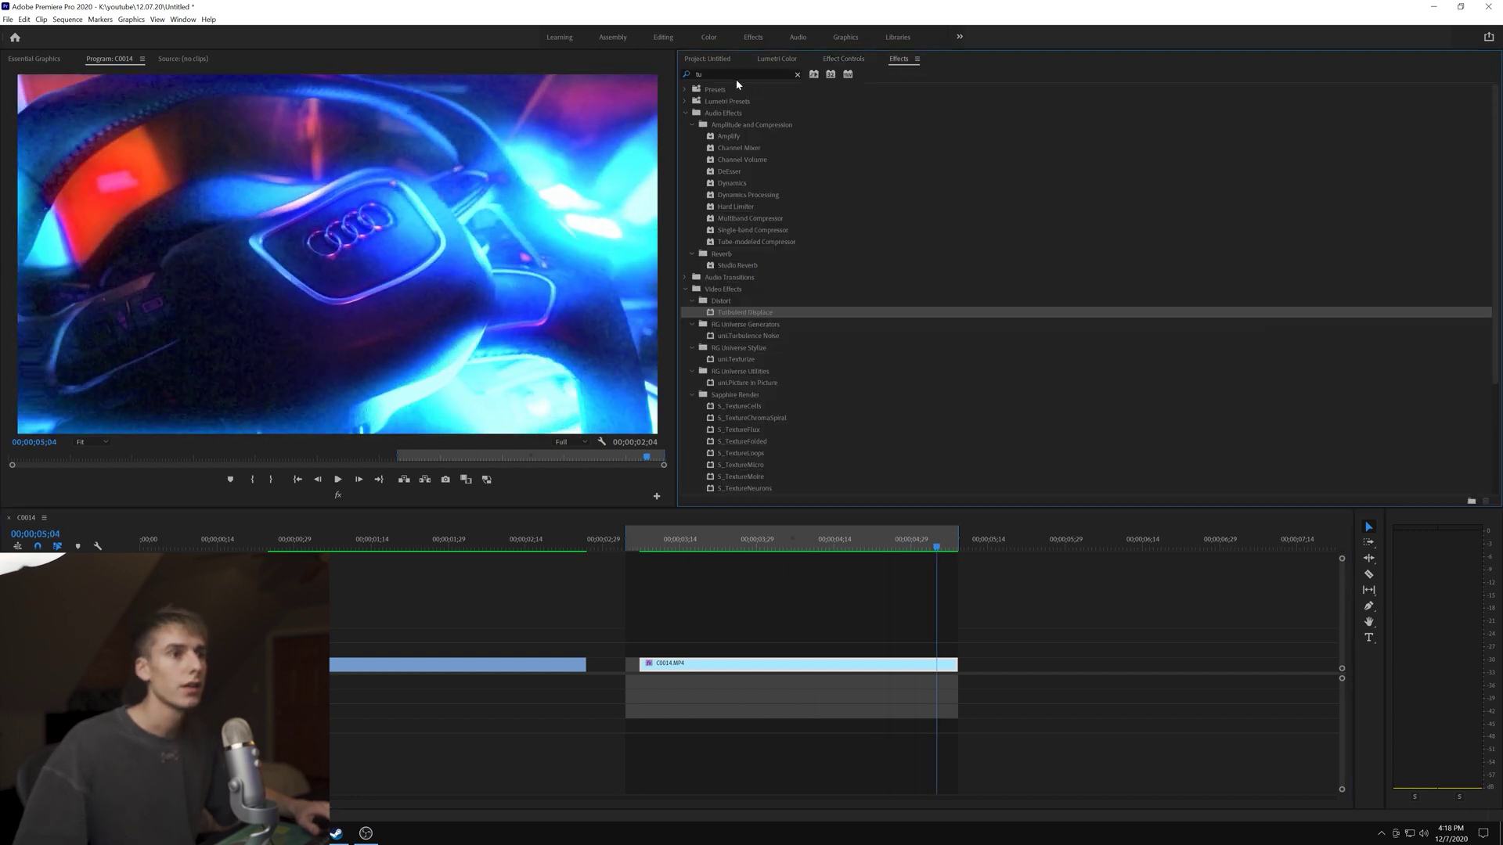
left_click(736, 75)
type("grain")
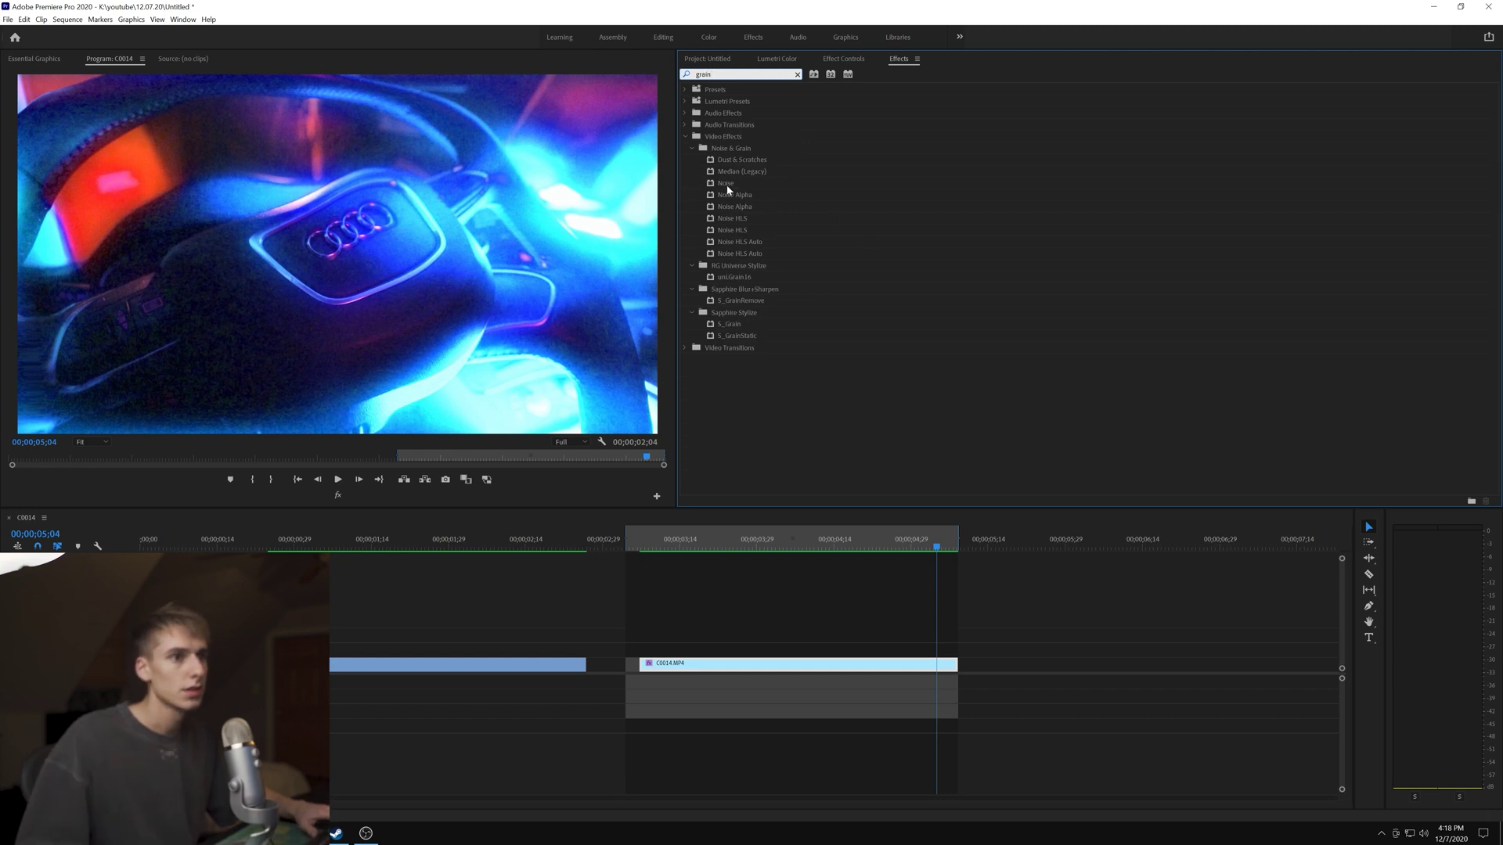
left_click_drag(727, 188, 713, 667)
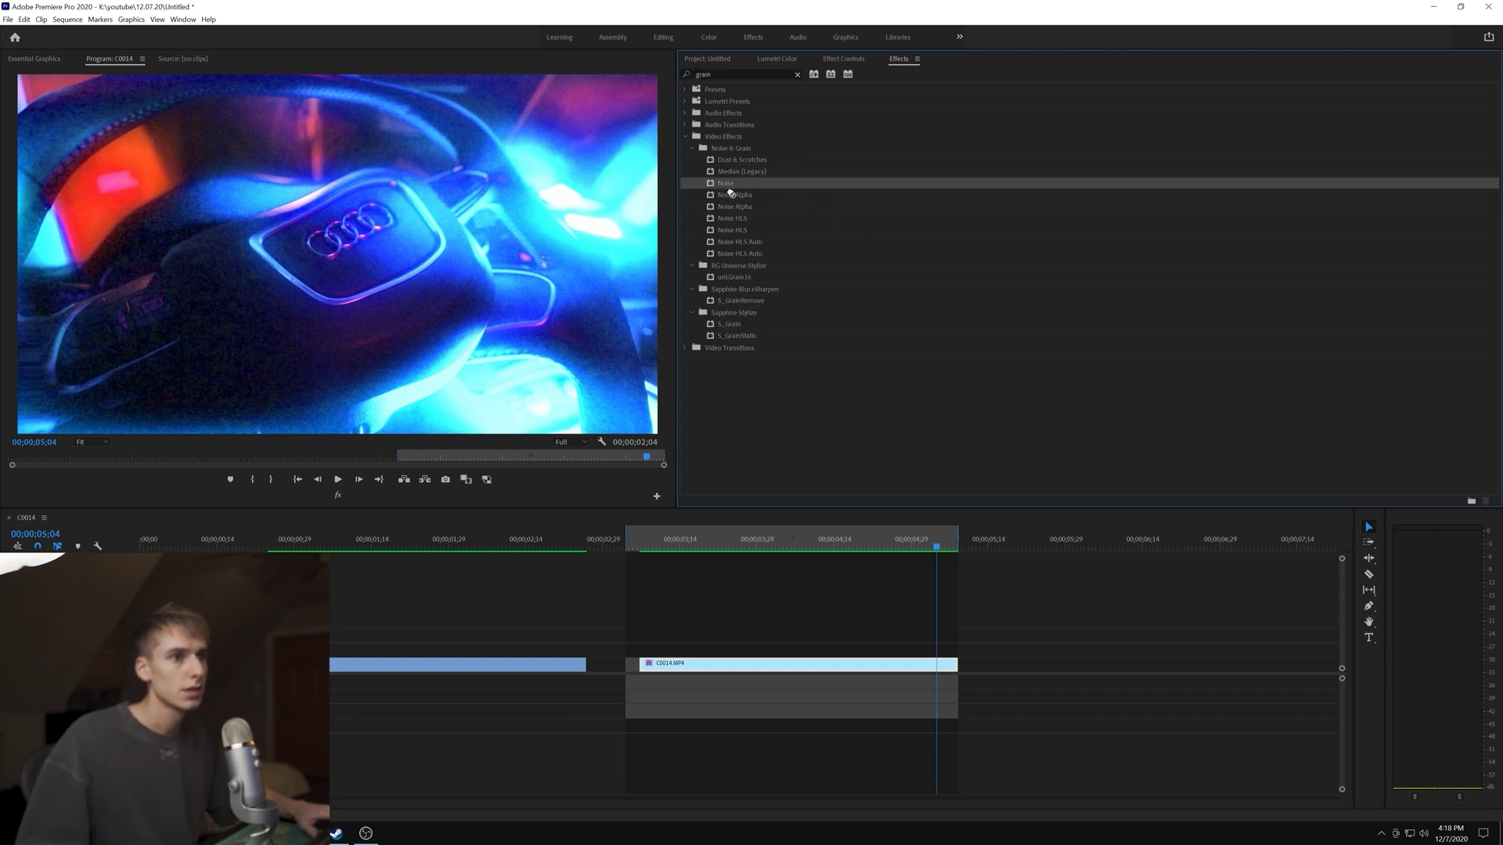
Return to the clip's start, move Noise above Turbulent Displace in the effect order and show its settings
left_click(646, 547)
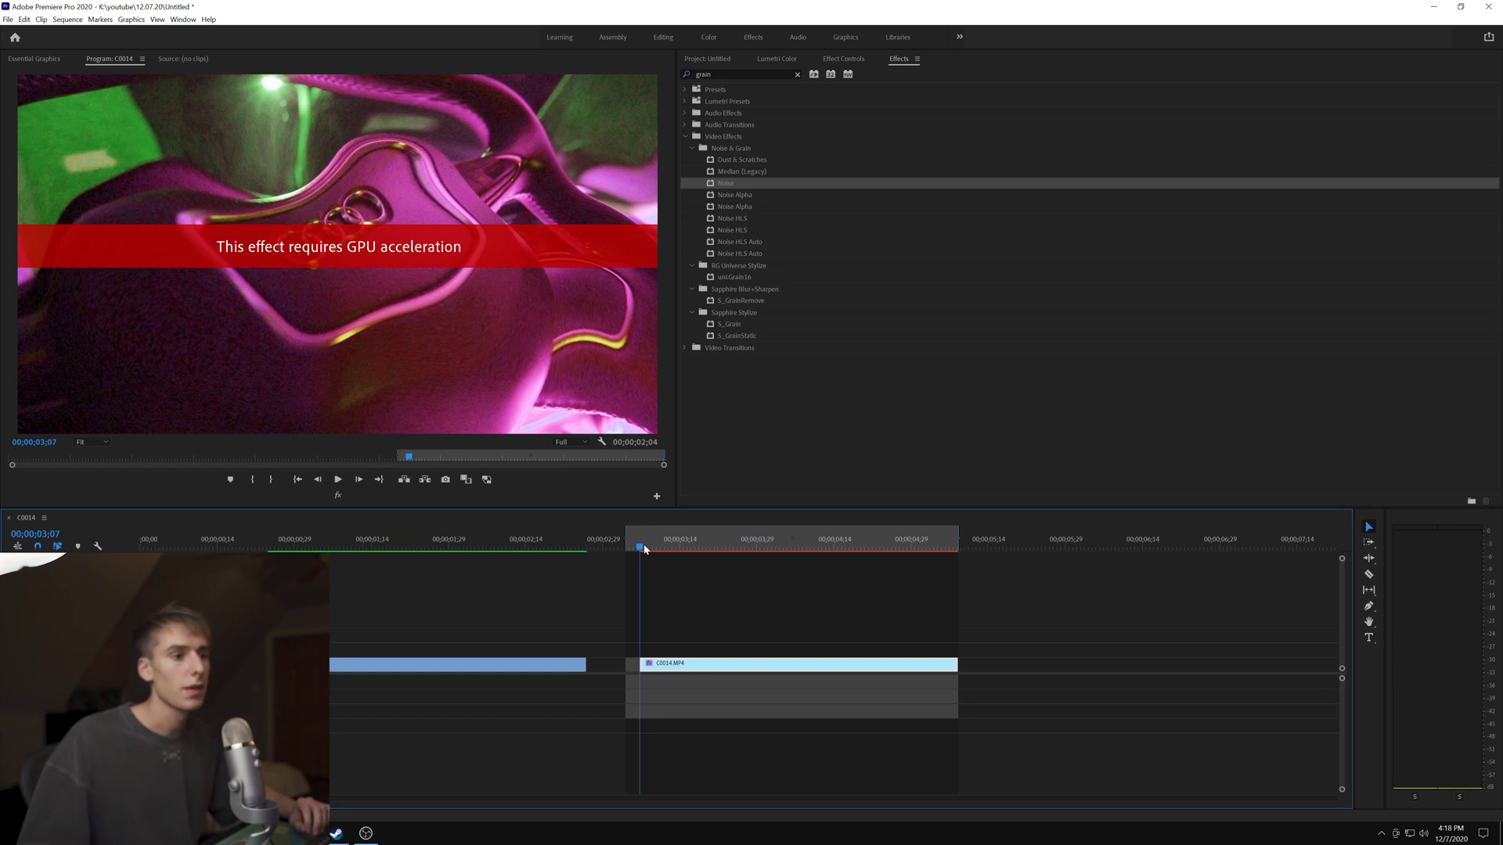
left_click(830, 59)
left_click(685, 464)
left_click_drag(719, 468, 686, 287)
left_click(686, 288)
left_click(685, 280)
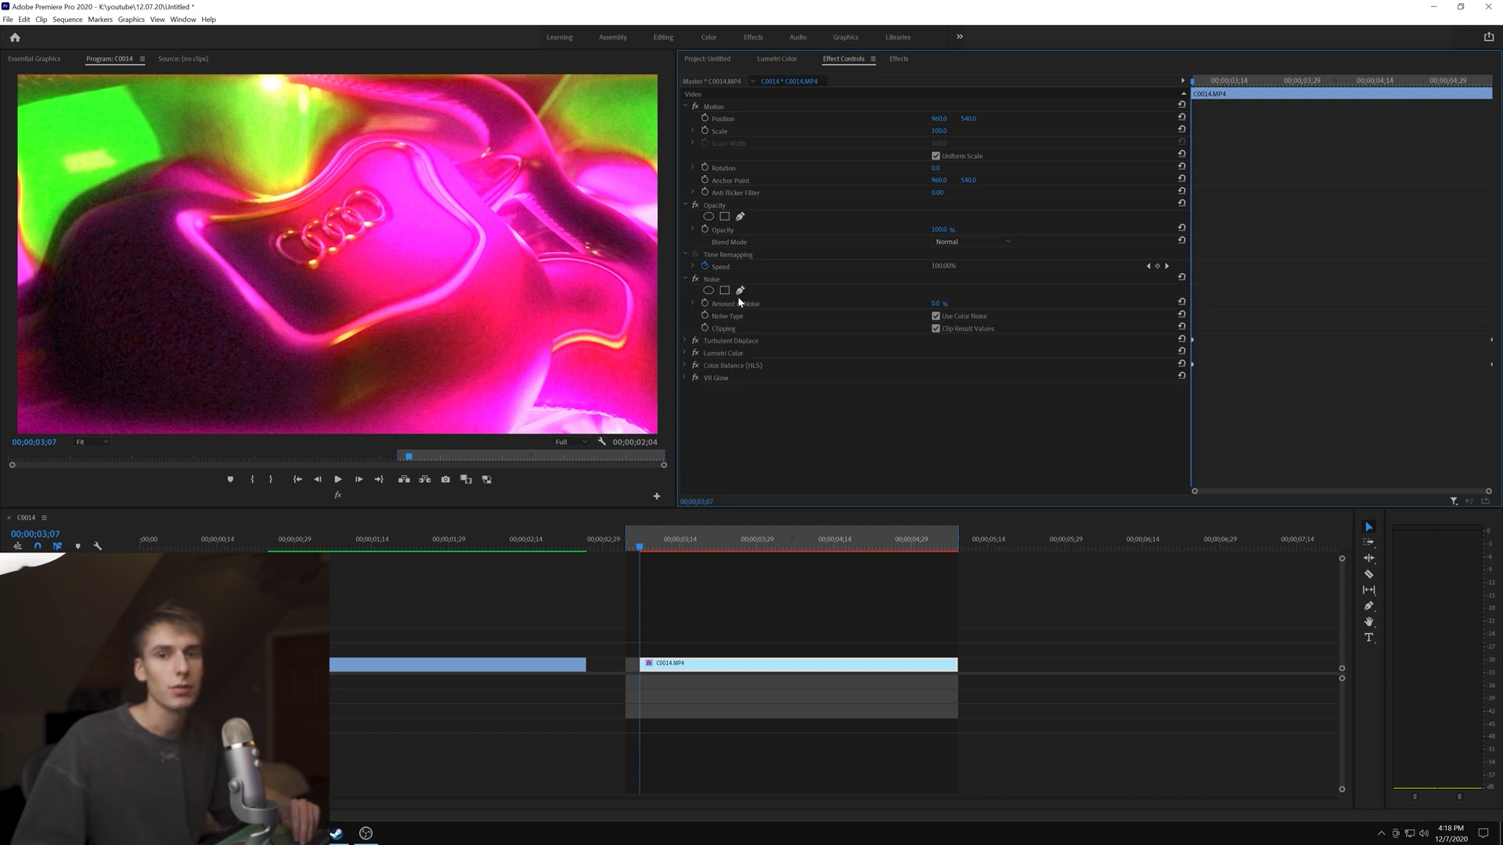
Set the Amount of Noise to 17% and render the effects preview
mouse_move(935, 305)
left_mouse_down()
mouse_move(976, 305)
mouse_move(958, 305)
left_mouse_up()
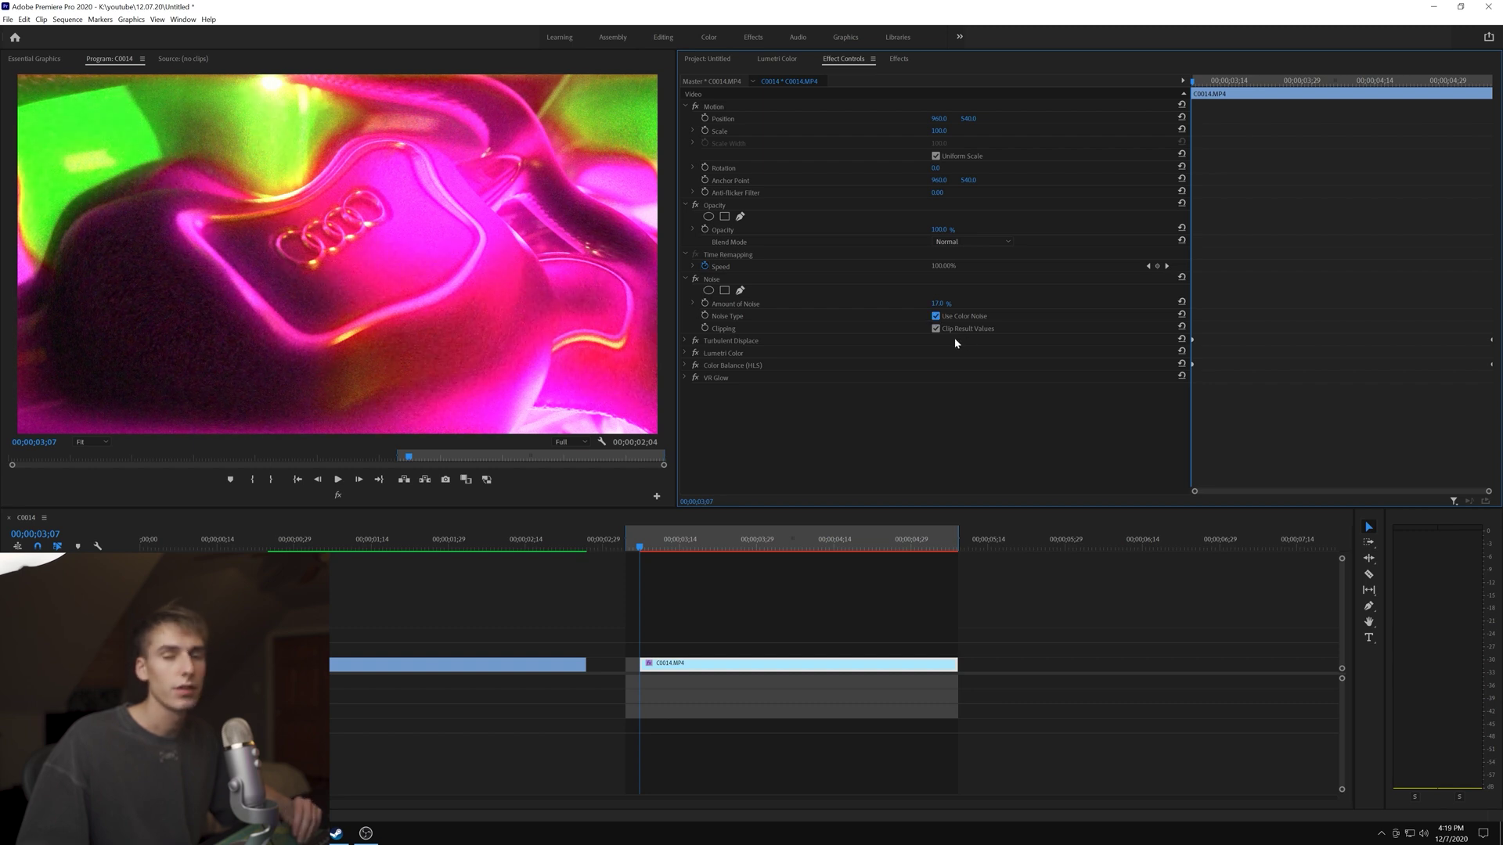
key("Return")
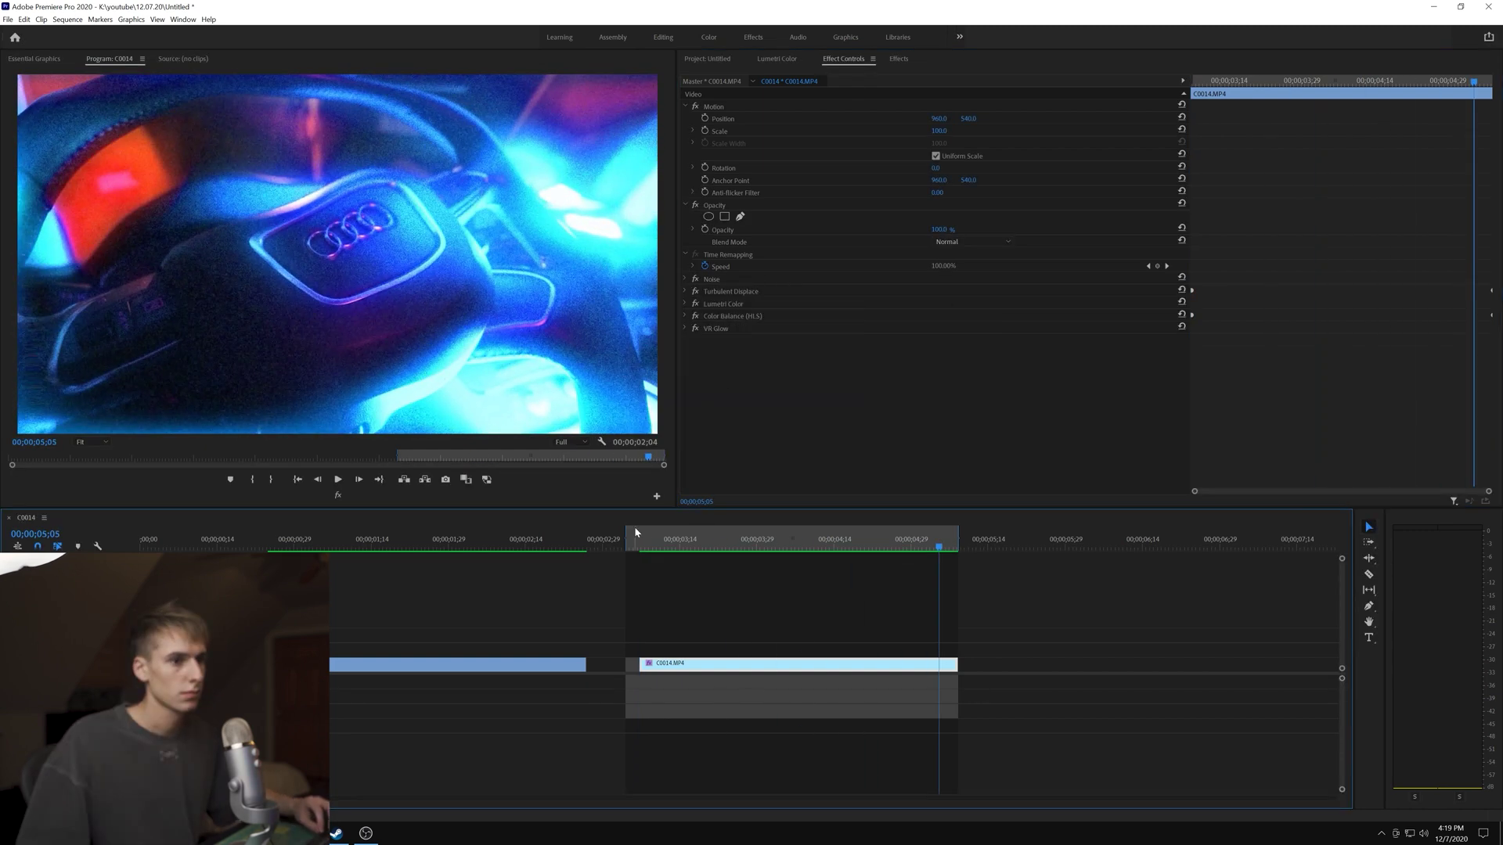
Play back and scrub the rendered clip from its start to review the displacement, color shift and noise
left_click(635, 532)
left_click(655, 545)
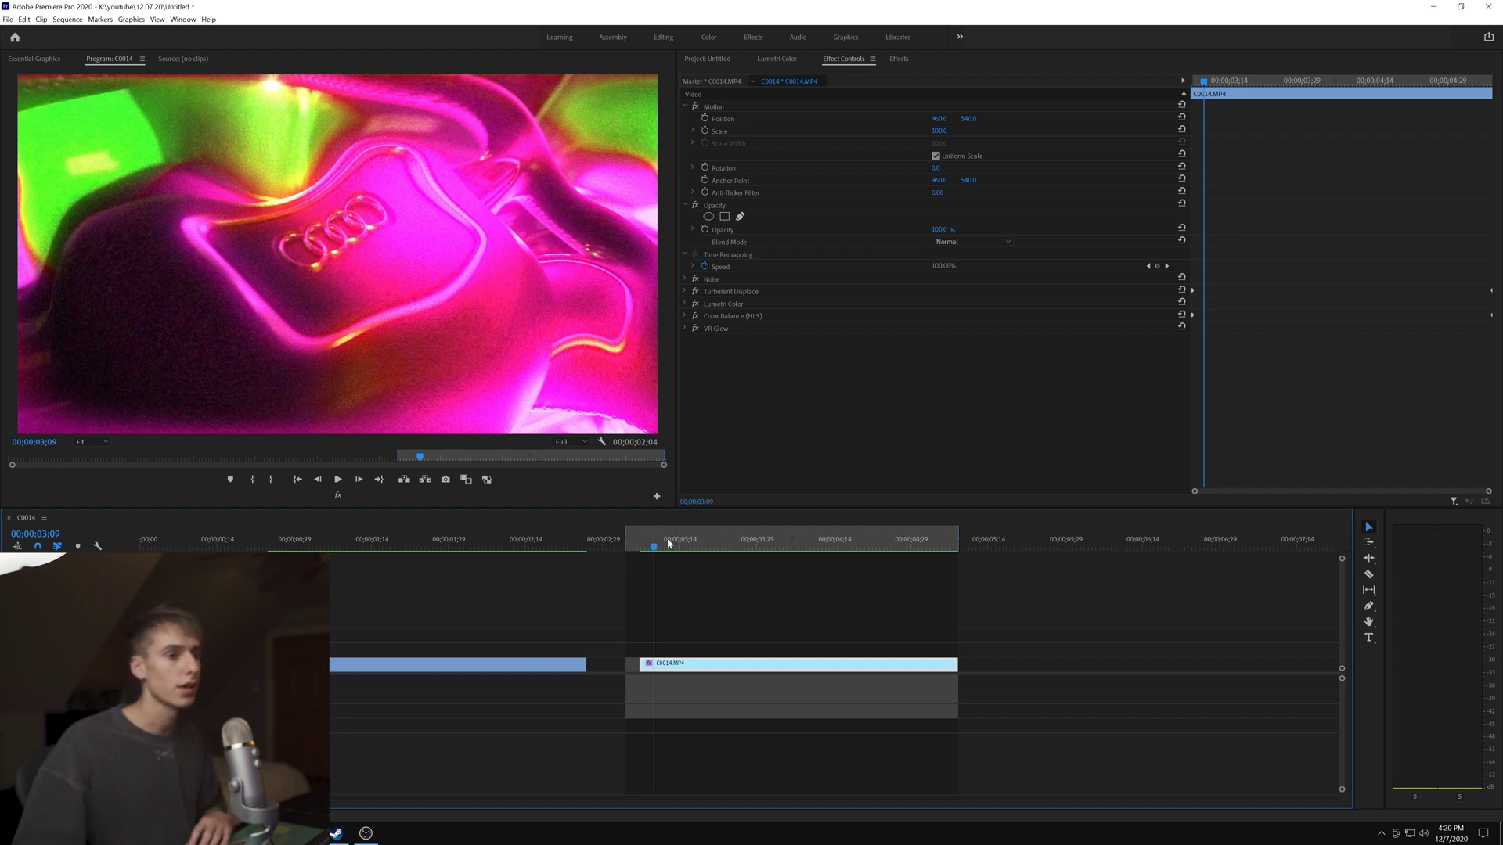
key("space")
left_click_drag(640, 551, 698, 550)
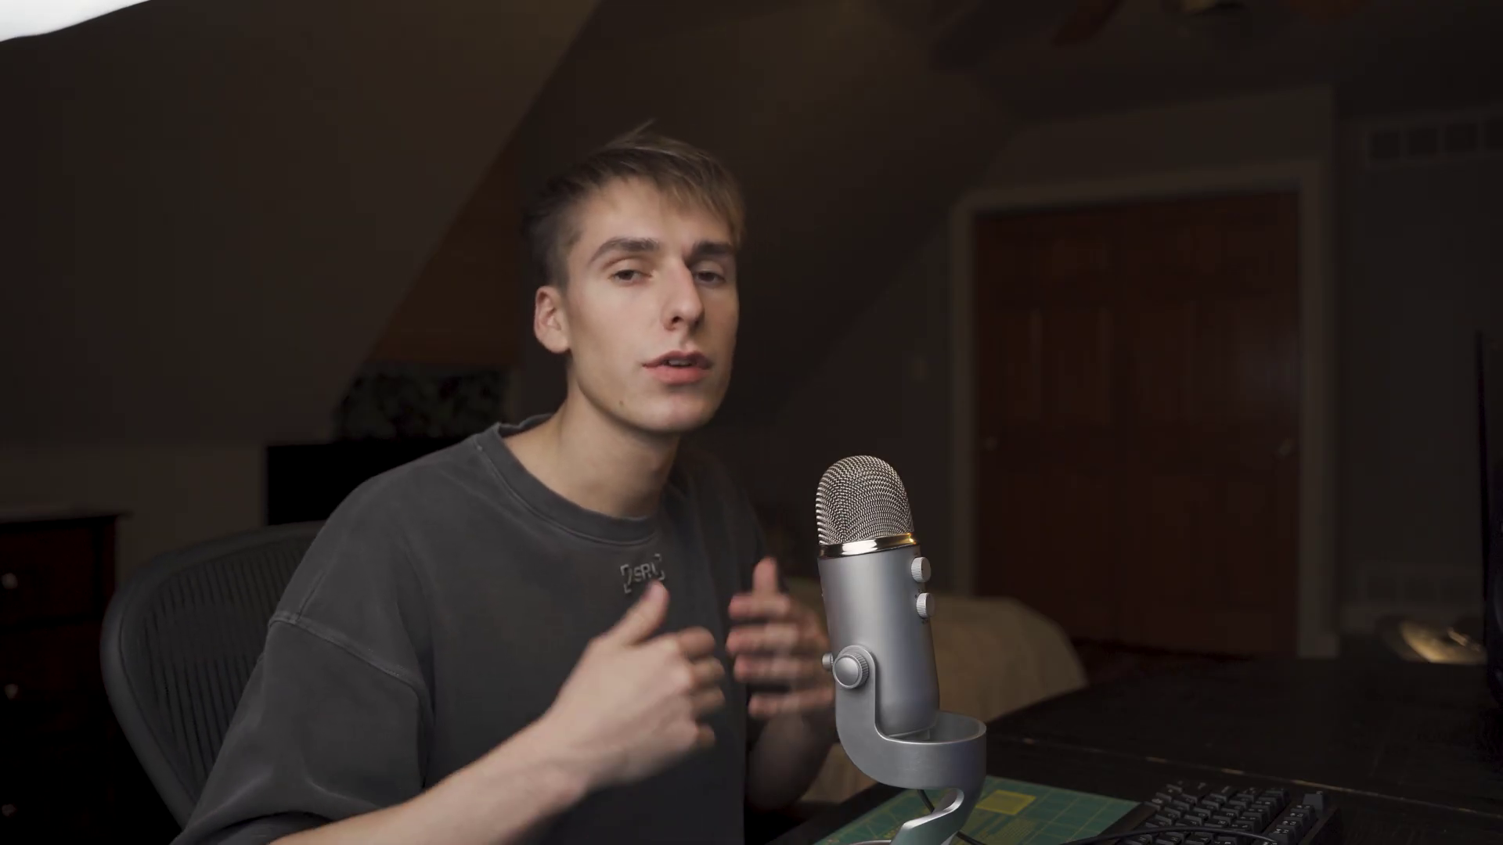